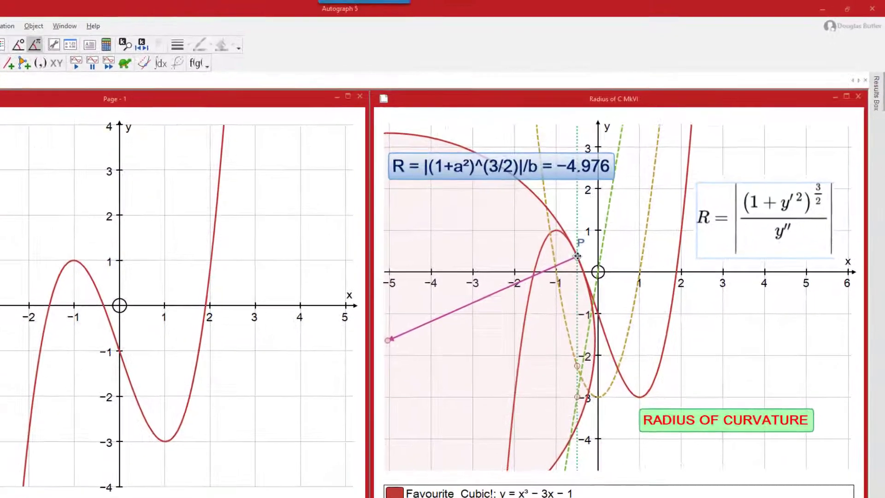
Step: Move point P back and forth along the finished radius of curvature example's cubic to examine how the circle changes
drag(623, 217, 626, 225)
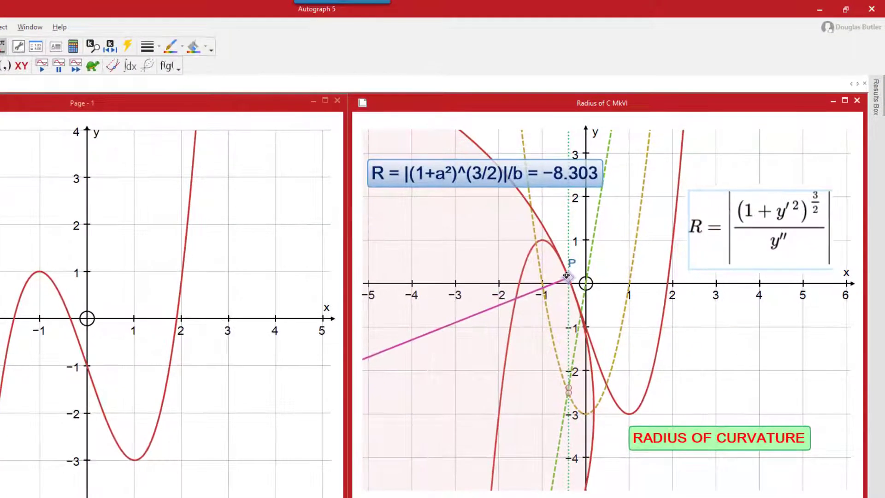
drag(567, 276, 627, 400)
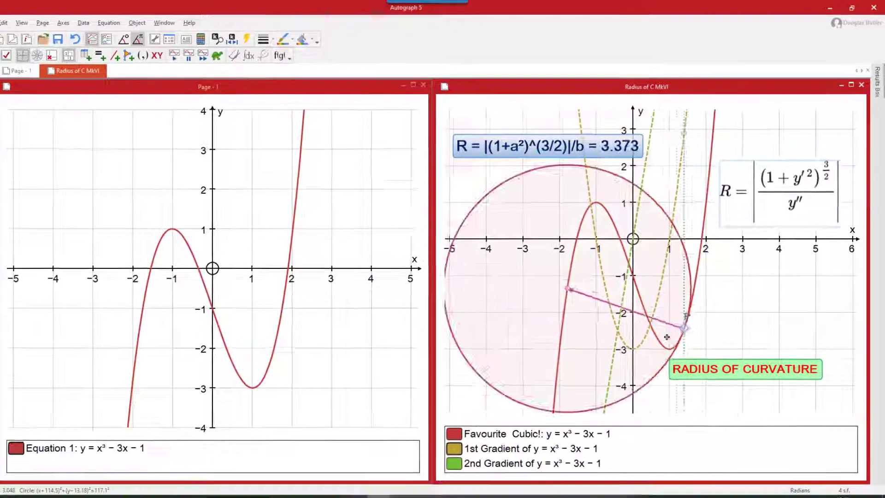
drag(668, 337, 609, 241)
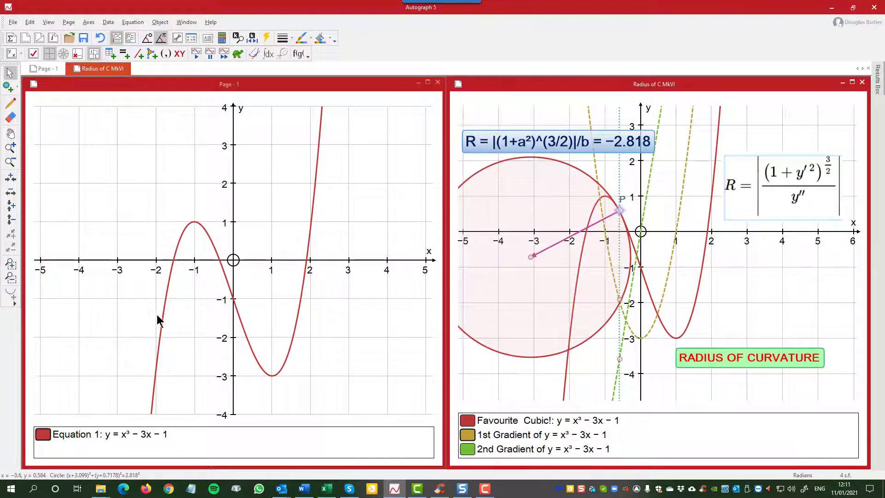
Step: Add the first and second gradient functions of y = x³ − 3x − 1 to Page - 1
click(254, 297)
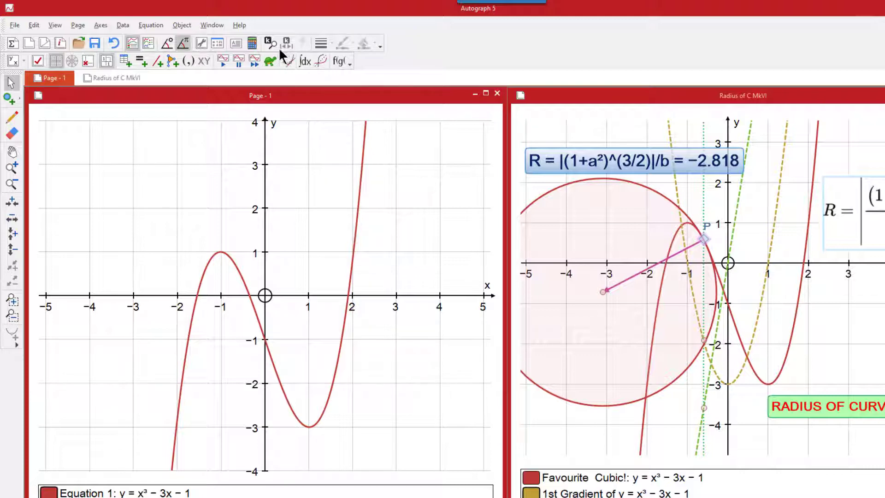
click(290, 59)
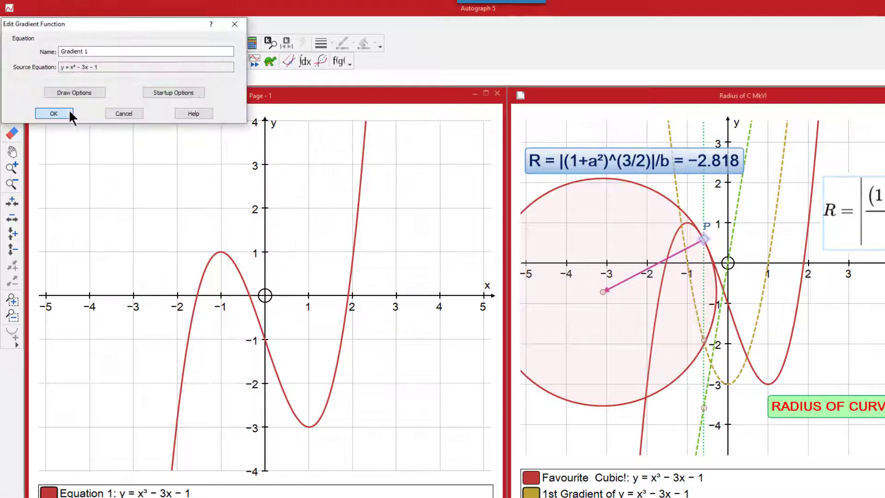
click(69, 115)
click(289, 61)
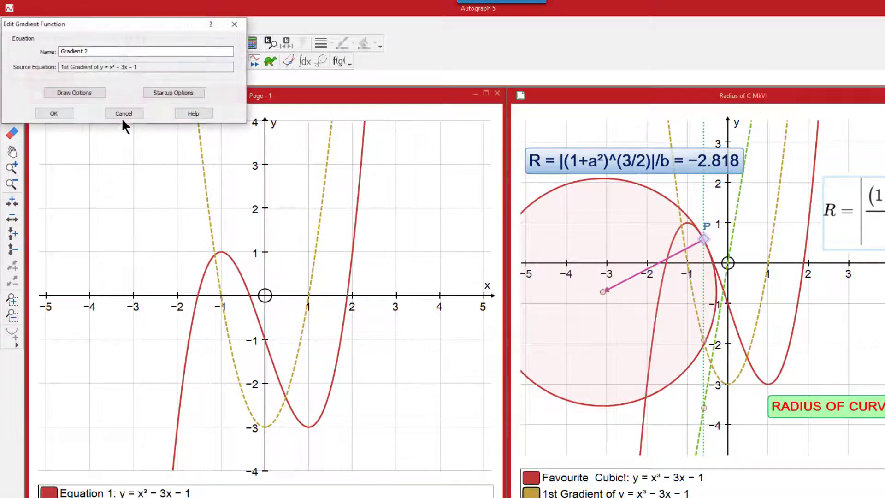
click(56, 111)
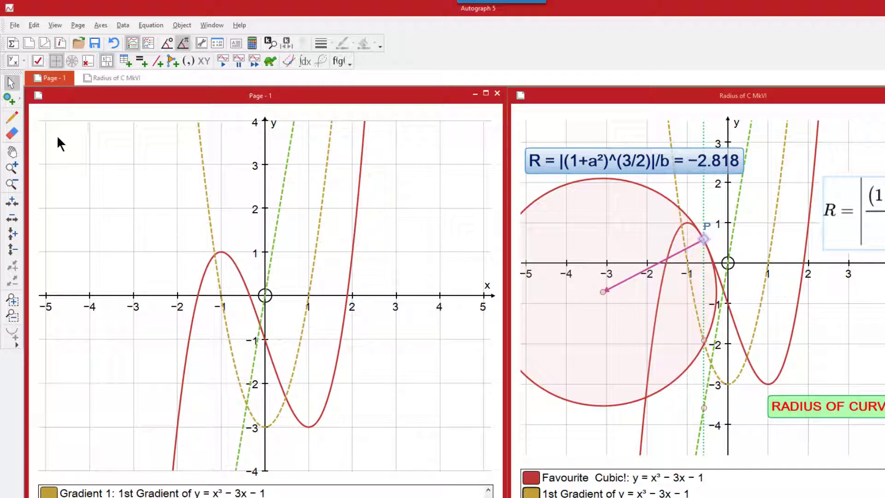
Step: Place a point on the Page - 1 cubic at about x = −0.6 and construct a vertical line through it
click(10, 98)
click(238, 269)
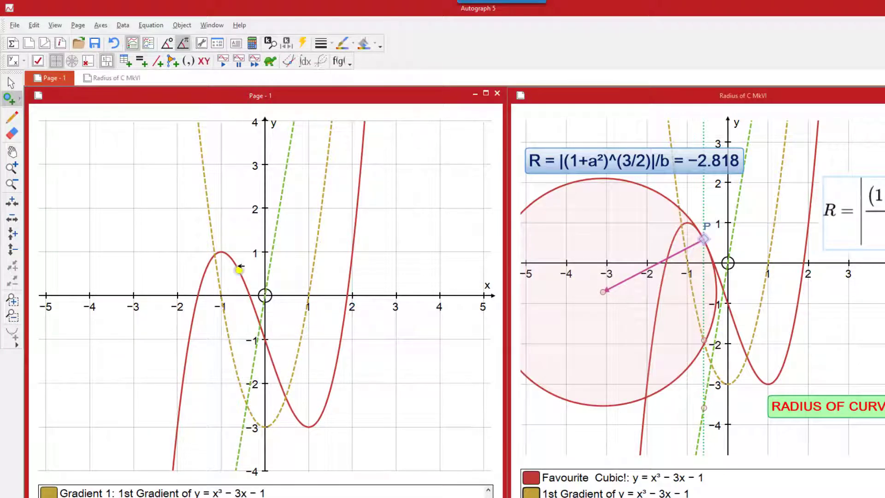
right_click(259, 187)
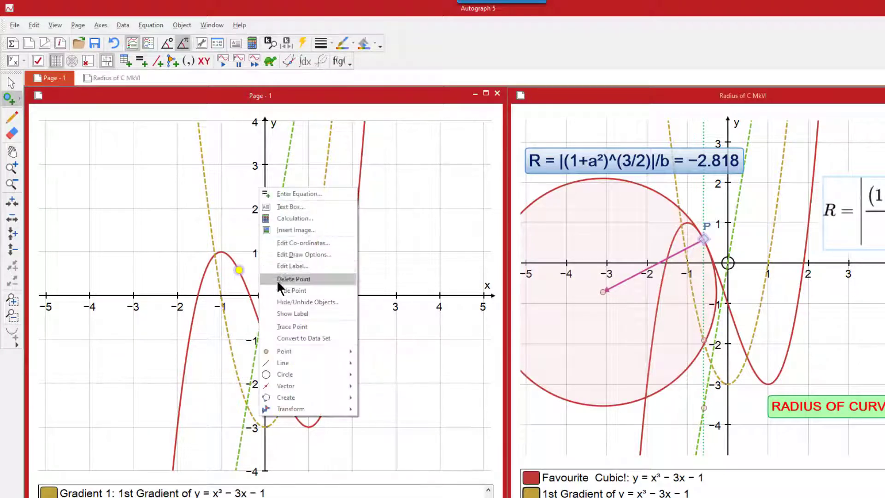
mouse_move(314, 362)
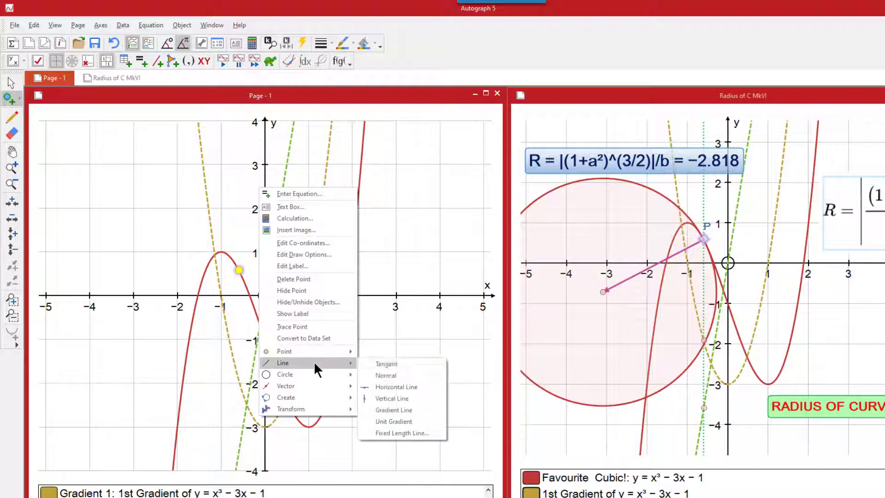
click(394, 398)
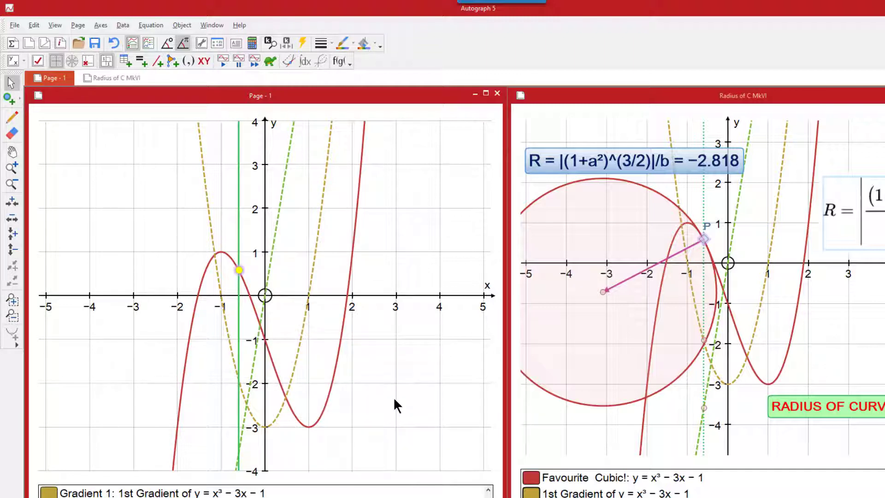
Step: Construct the normal to the cubic at the selected point
right_click(336, 235)
mouse_move(394, 410)
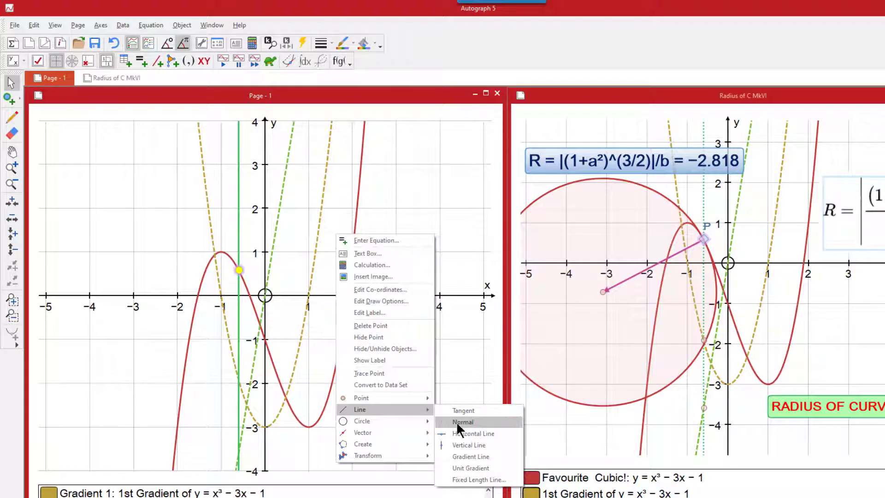
click(458, 423)
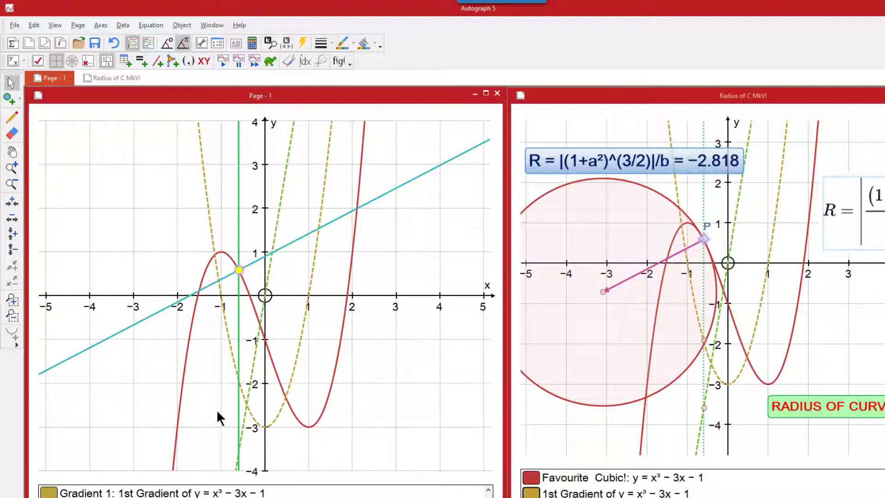
Step: Add intersection points where the vertical line meets the first and second gradient graphs
click(9, 98)
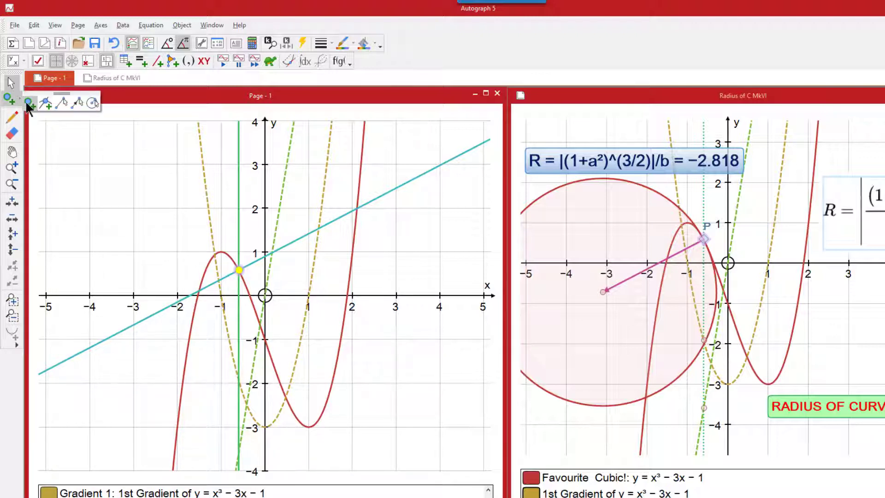
click(46, 104)
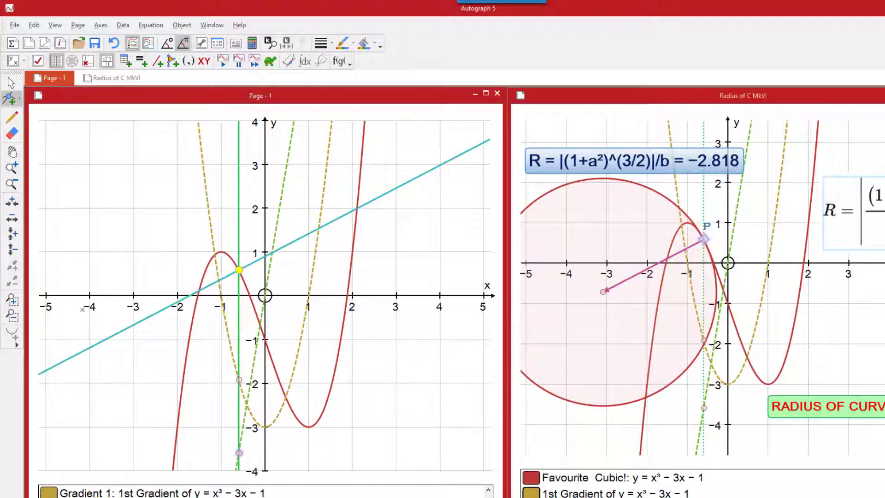
click(11, 83)
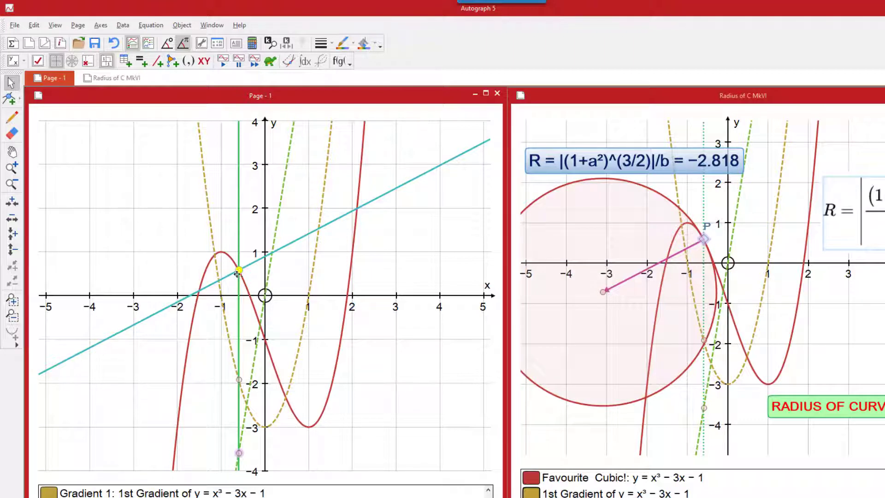
mouse_move(238, 271)
mouse_down()
mouse_move(254, 305)
mouse_move(231, 262)
mouse_move(239, 275)
mouse_up()
click(293, 322)
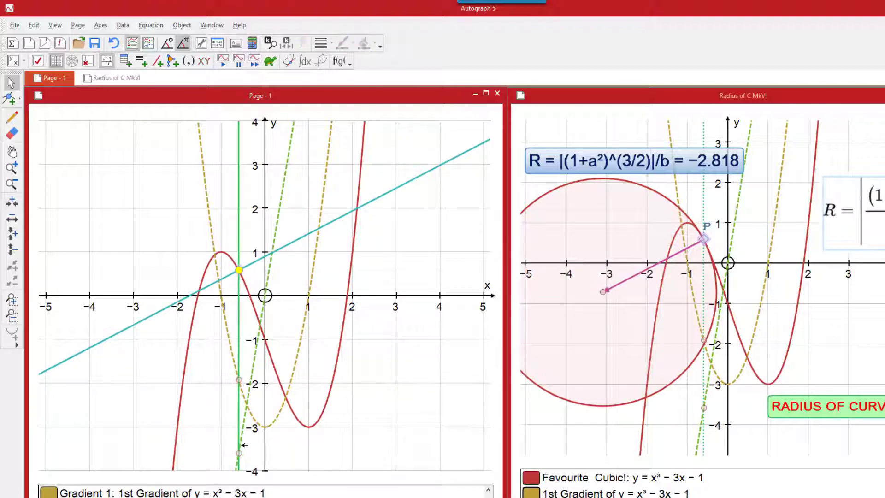
Step: Define constant a as the y attribute of the intersection point on the first gradient graph
click(271, 42)
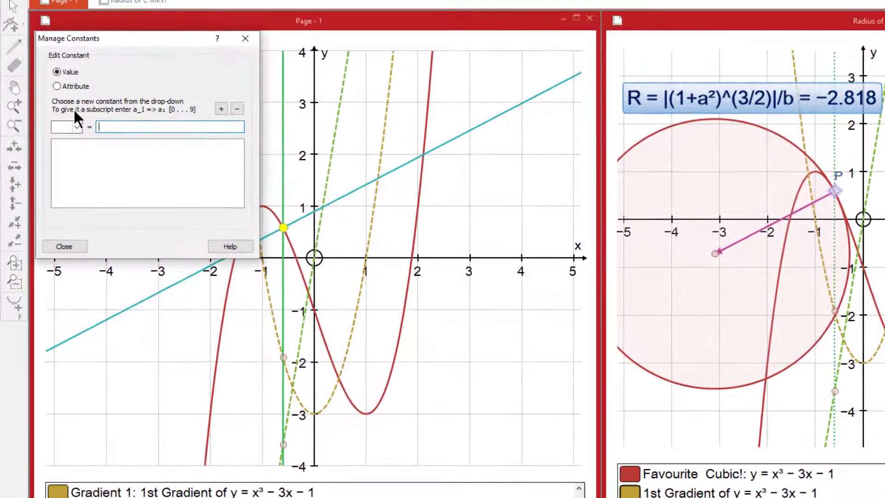
click(77, 126)
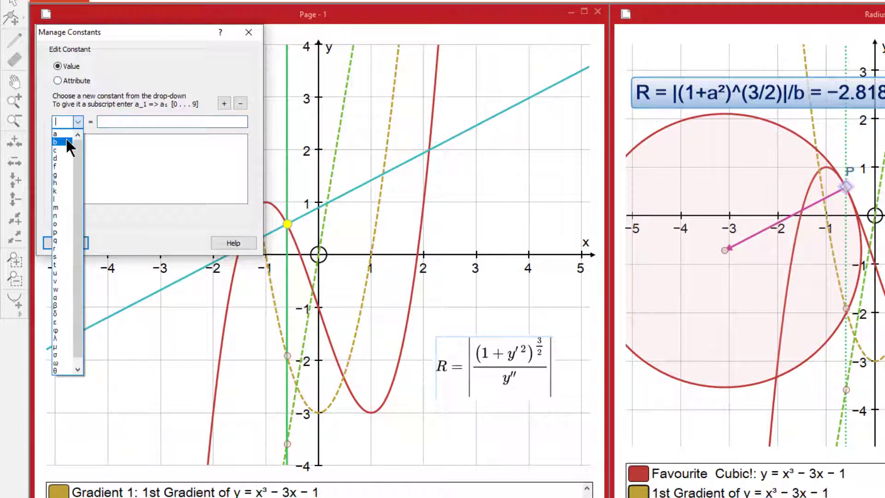
click(66, 134)
click(58, 81)
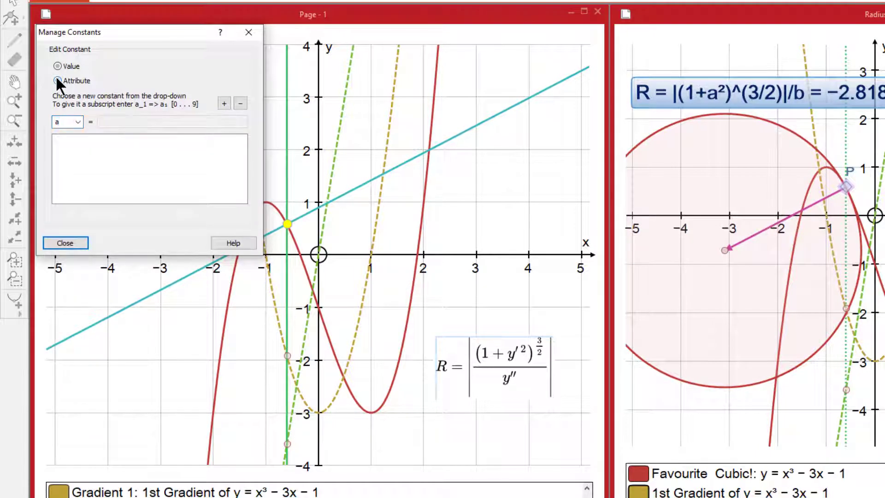
click(286, 354)
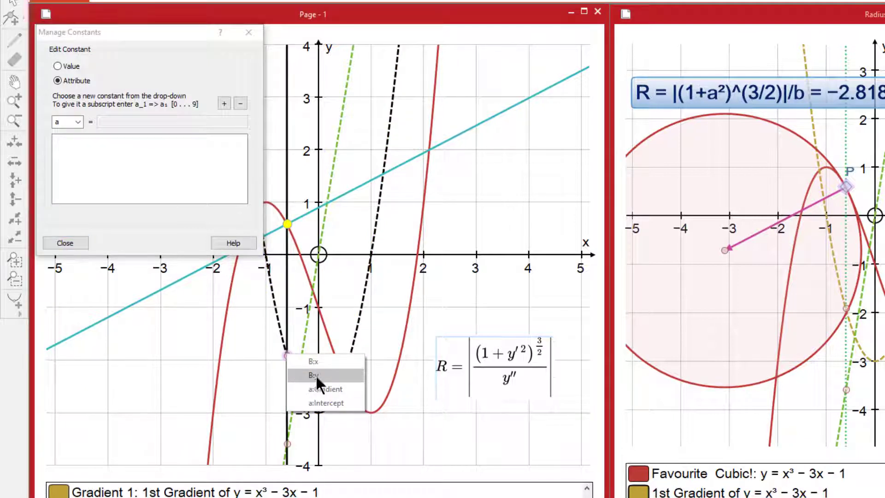
click(316, 377)
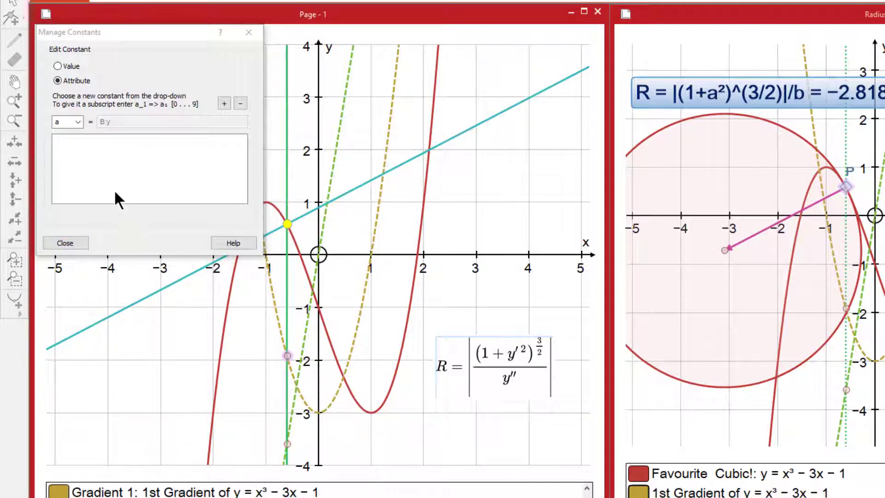
click(223, 103)
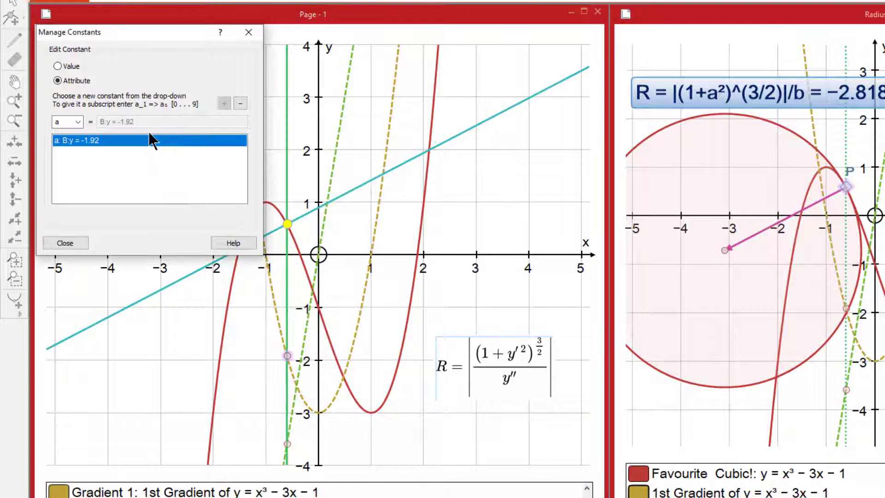
Step: Define constant b as the y attribute of the intersection point on the second gradient graph, and finish managing constants
click(77, 123)
click(68, 140)
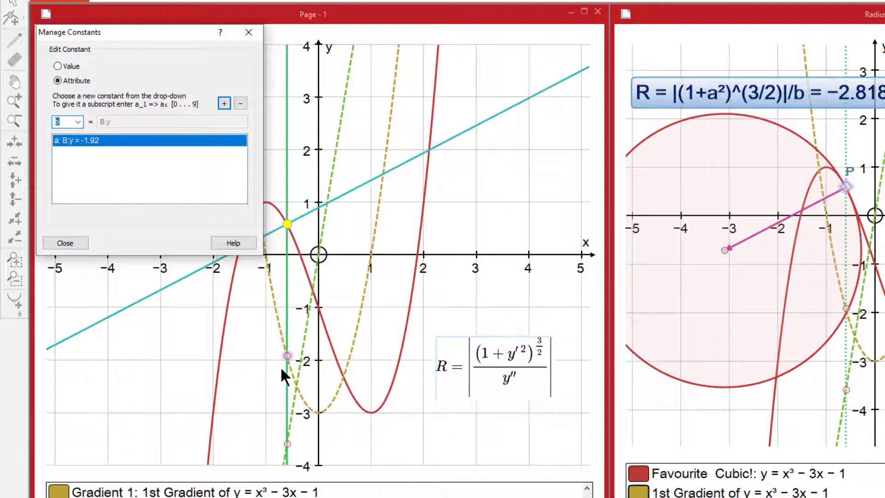
click(287, 443)
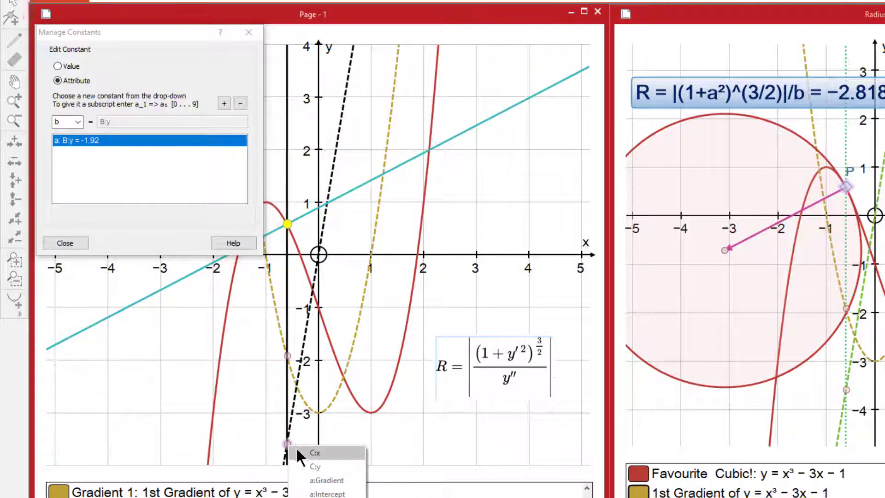
click(314, 466)
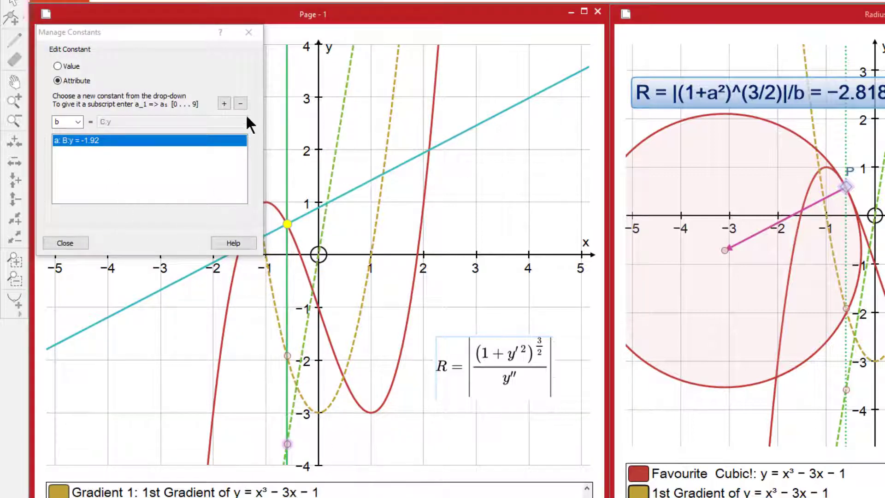
click(224, 103)
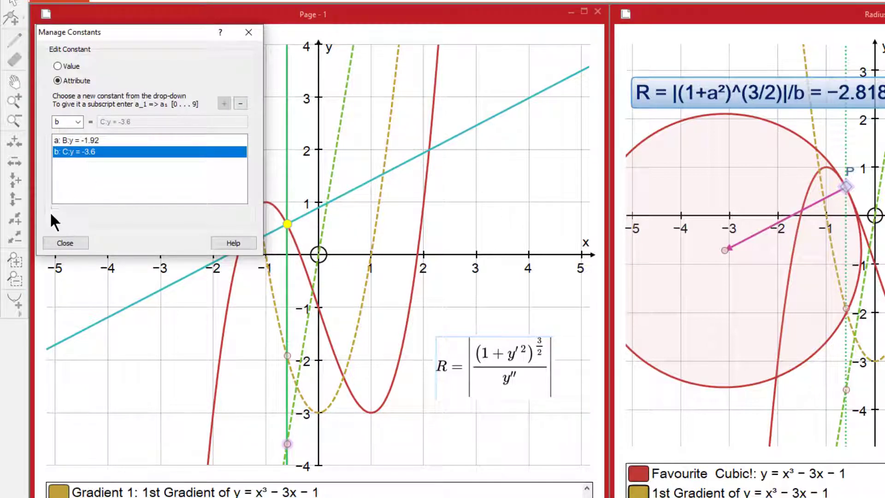
key(Escape)
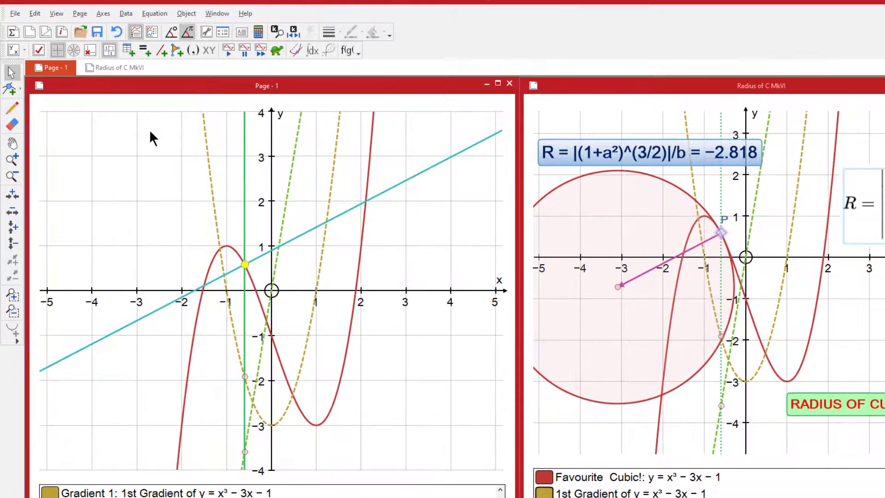
Step: Show the on-screen Autograph keyboard in Text mode and place it across the boundary between the two graph pages
click(56, 13)
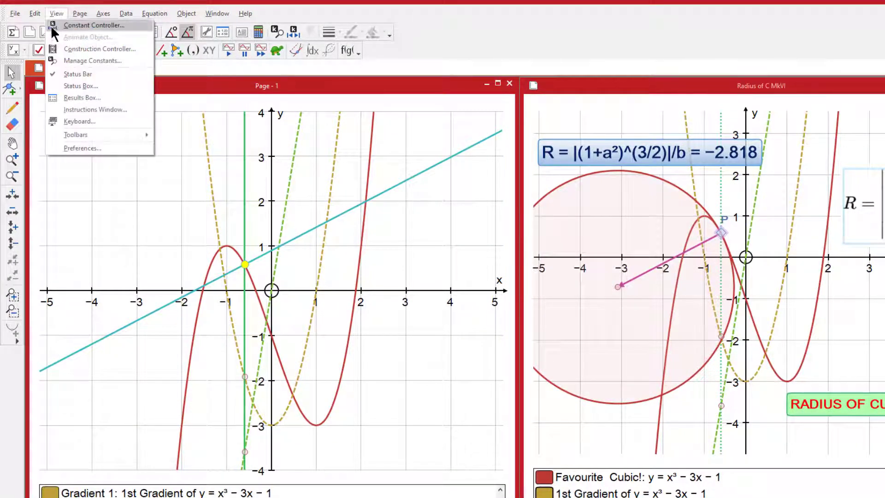
click(79, 121)
click(282, 137)
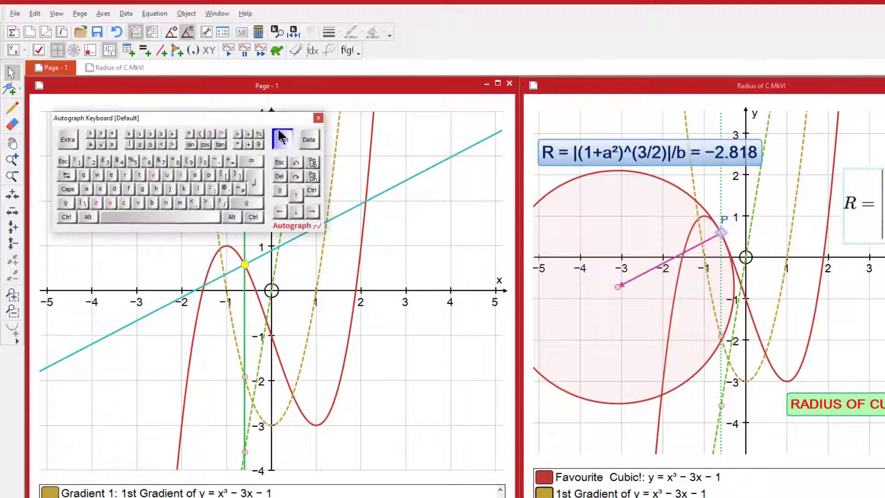
drag(277, 119, 549, 112)
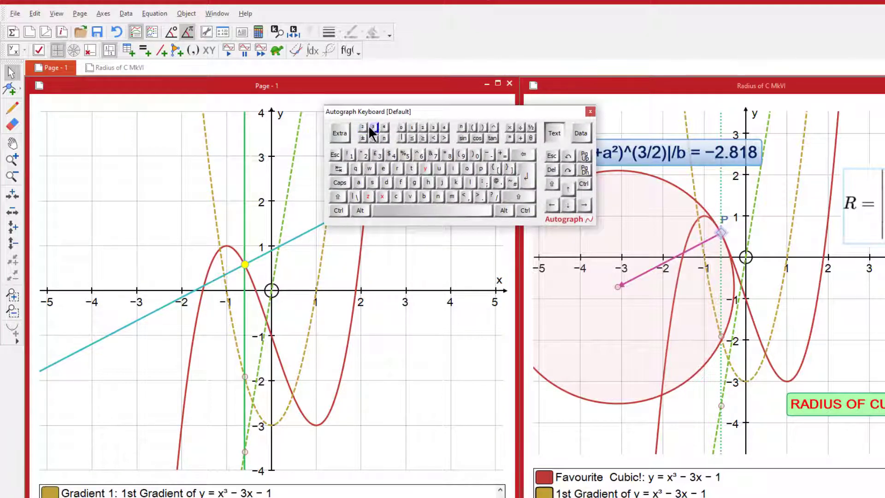
Step: Add a calculation of |(1+a²)^(3/2)/b| and place its result box in the empty area left of the curve's maximum
click(257, 31)
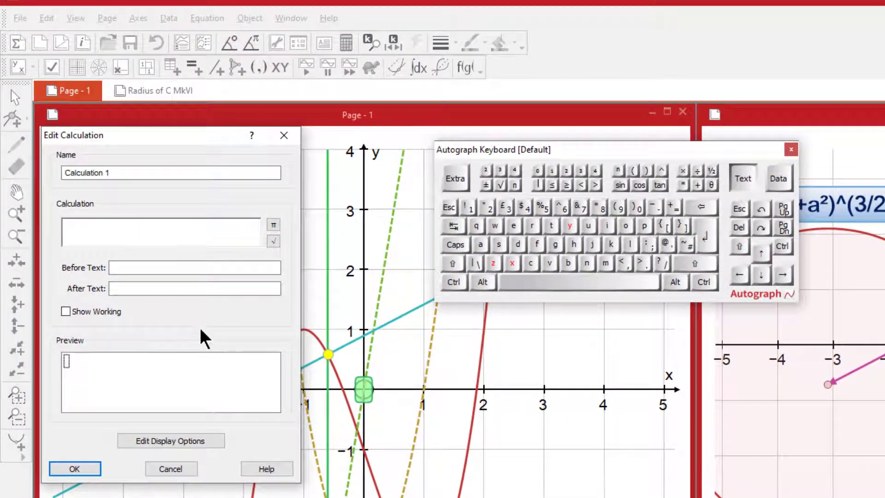
click(73, 215)
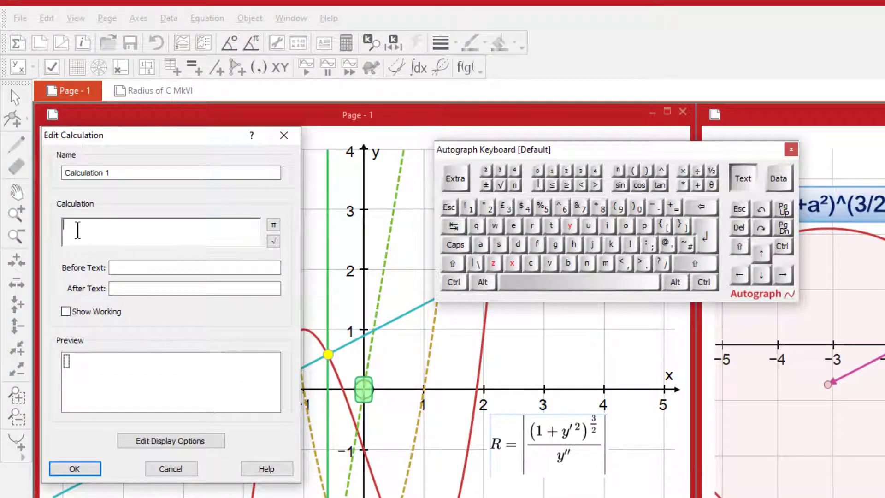
key(shift)
text(|(1+a)
click(486, 170)
key(shift)
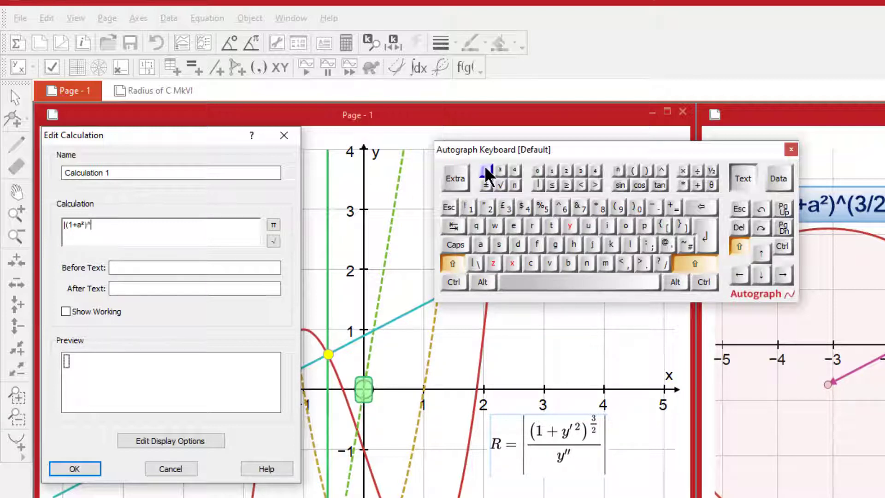
text()^(3/2)
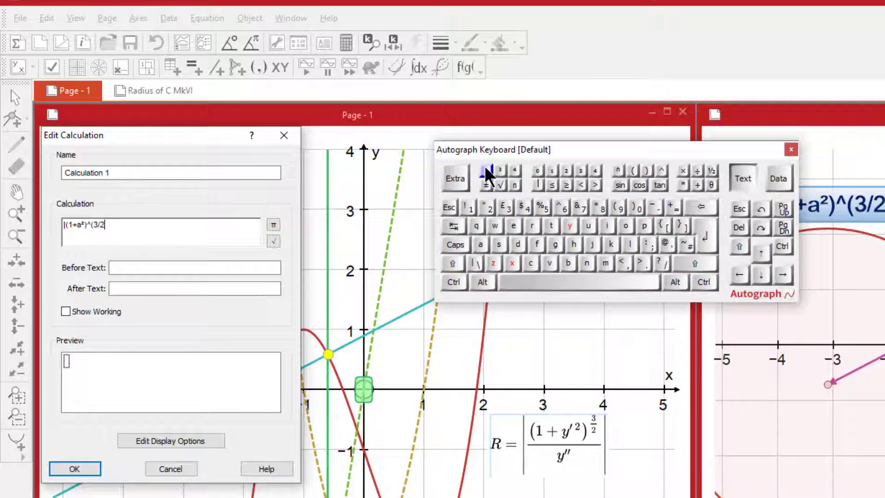
key(shift)
text(|)
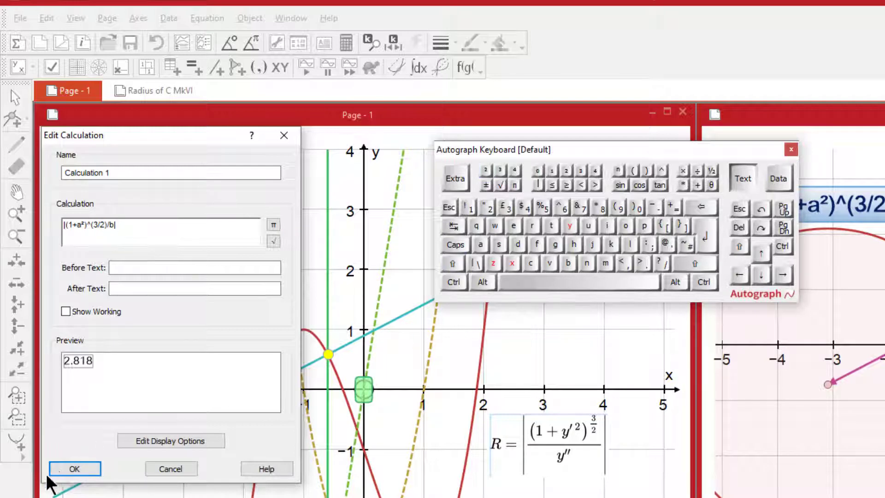
click(75, 469)
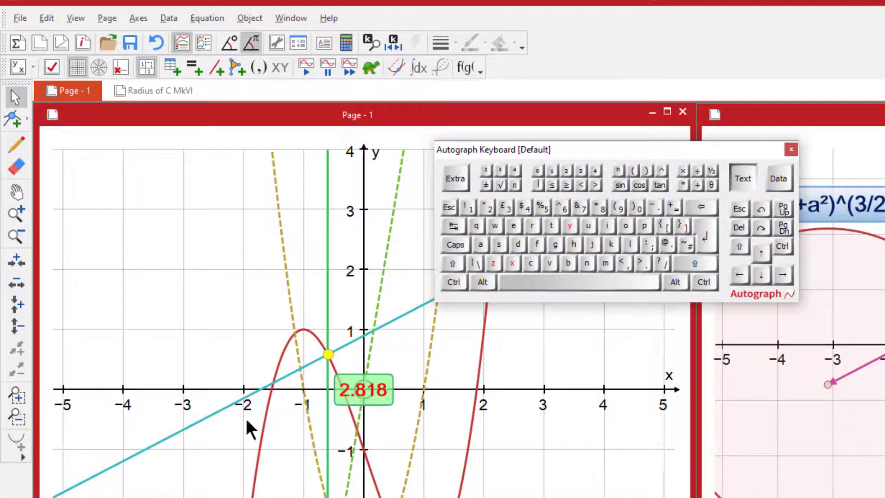
drag(372, 383, 202, 263)
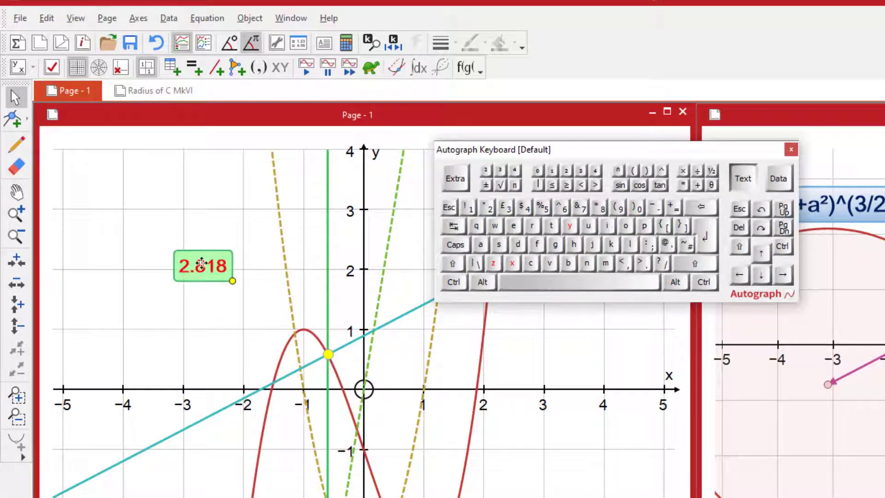
Step: Add "R = |(1+a²)^(3/2)/b| =" as the text before the calculation's result and reposition the box fully inside the graph
double_click(202, 263)
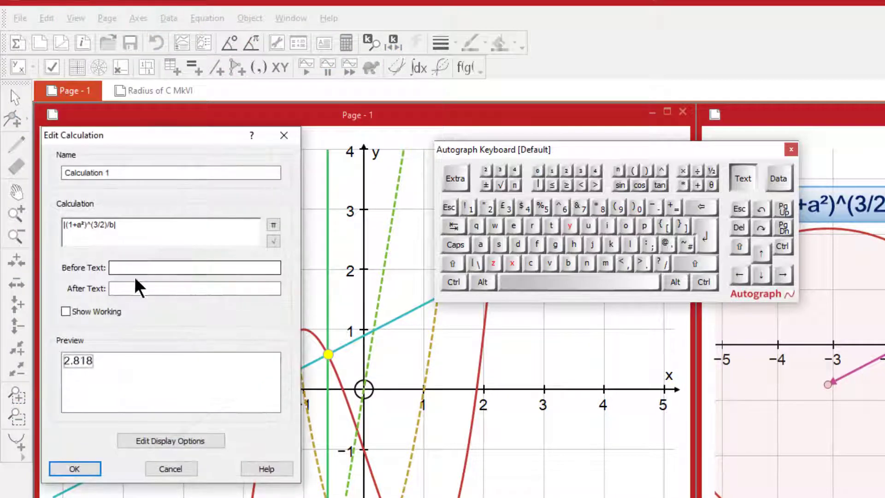
click(124, 268)
text(R =)
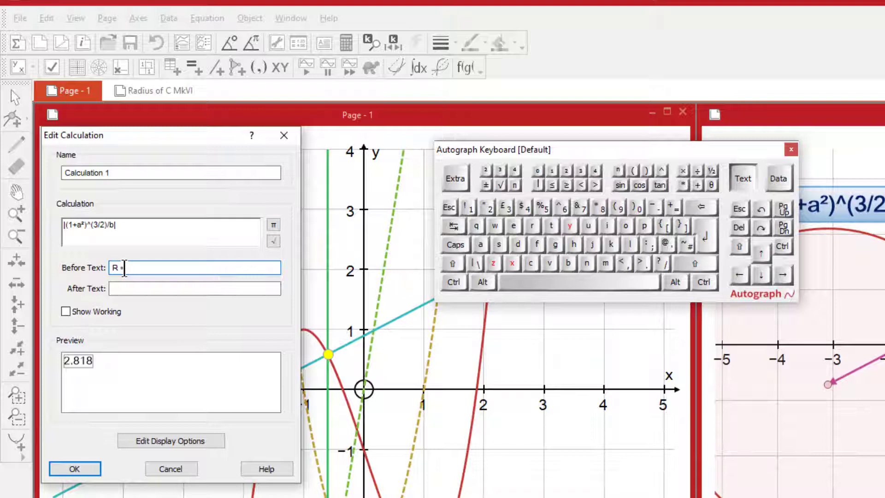
drag(118, 224, 34, 223)
key(ctrl+c)
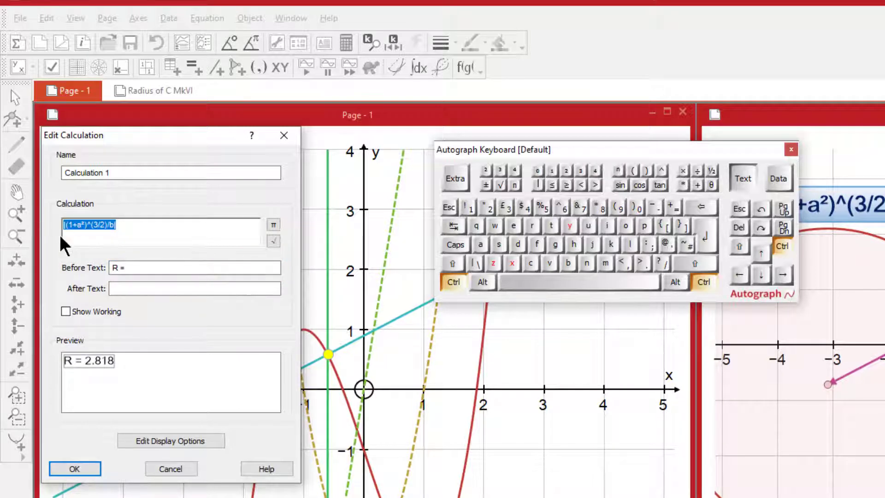
click(133, 267)
key(ctrl+v)
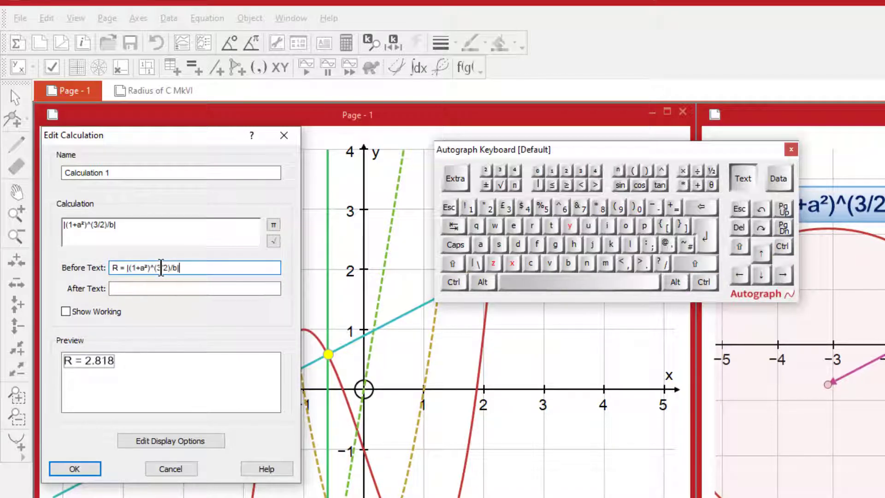
text(=)
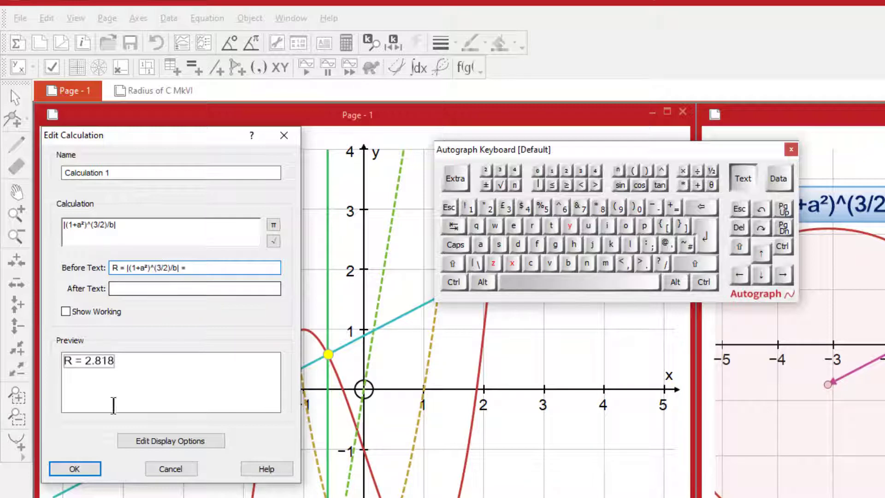
click(69, 469)
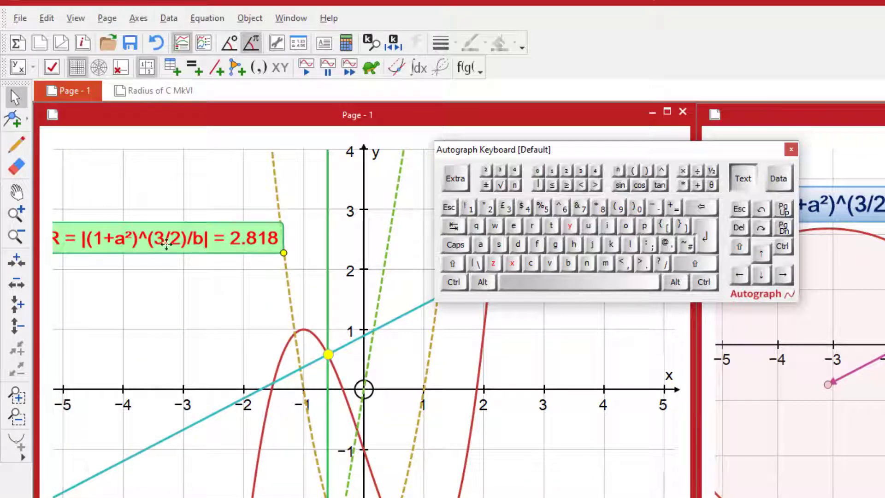
drag(157, 245, 195, 249)
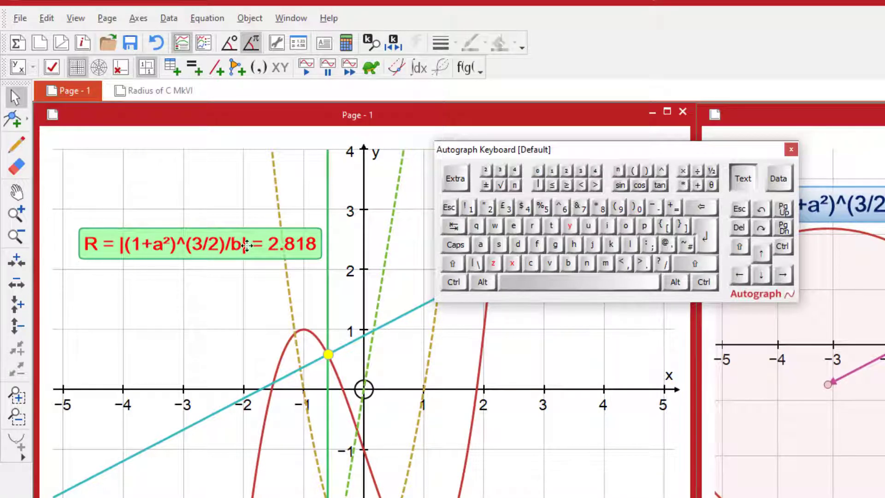
Step: Define constant r as the result attribute of the radius calculation and finish managing constants
click(370, 40)
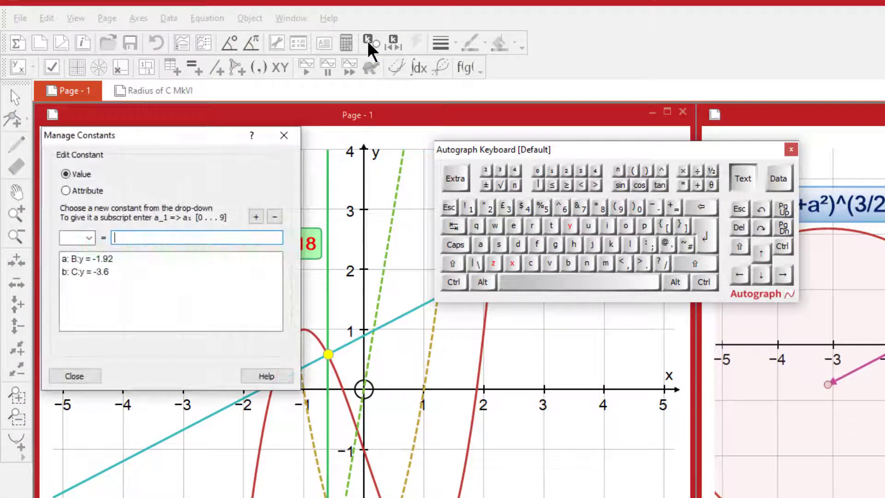
click(66, 190)
click(86, 234)
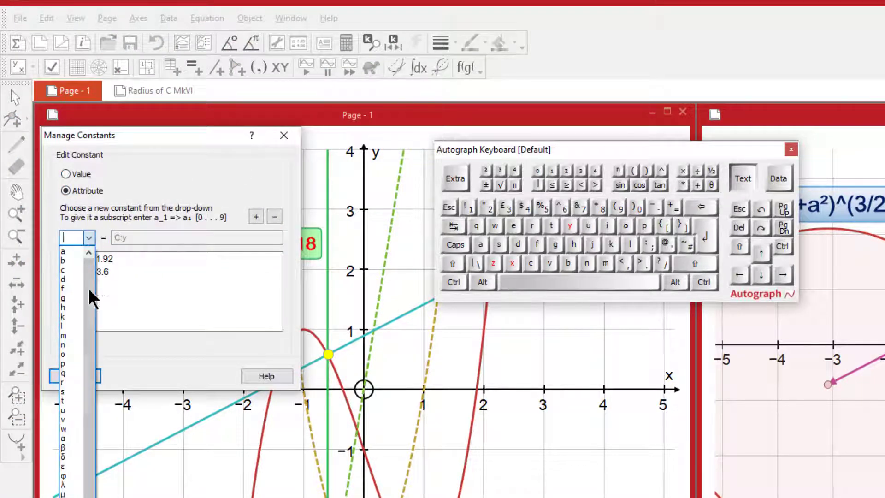
click(67, 384)
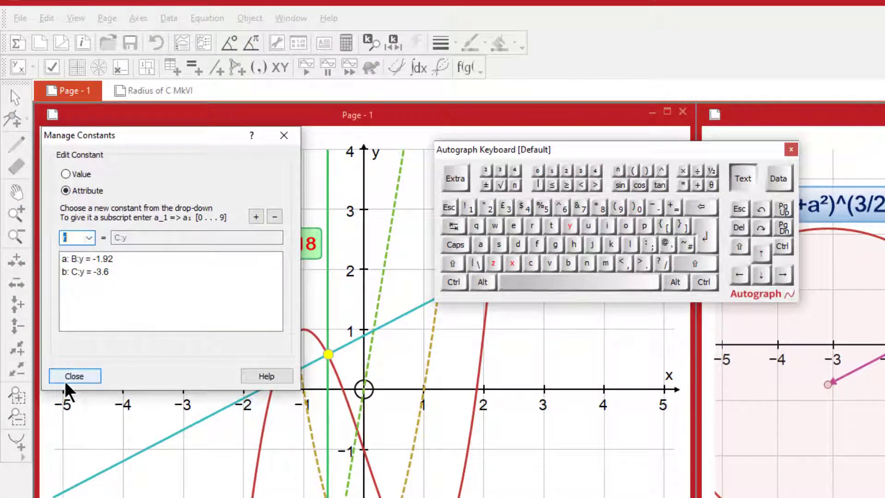
drag(207, 135, 168, 299)
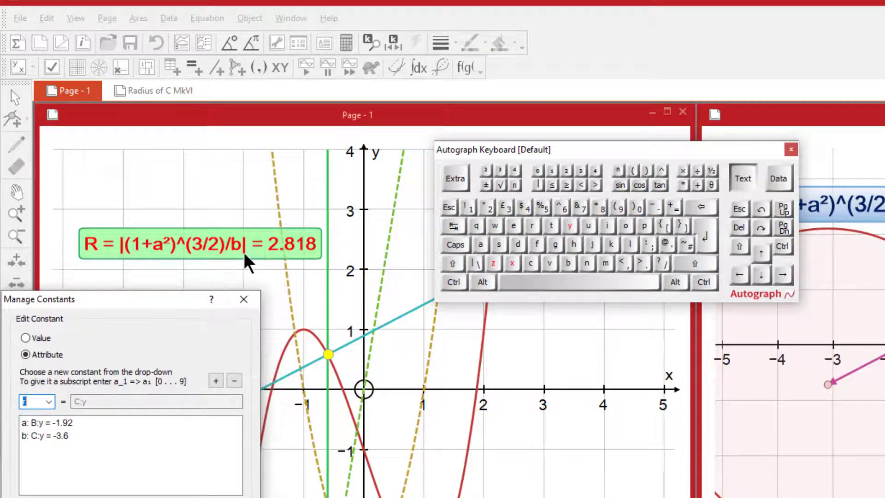
click(263, 256)
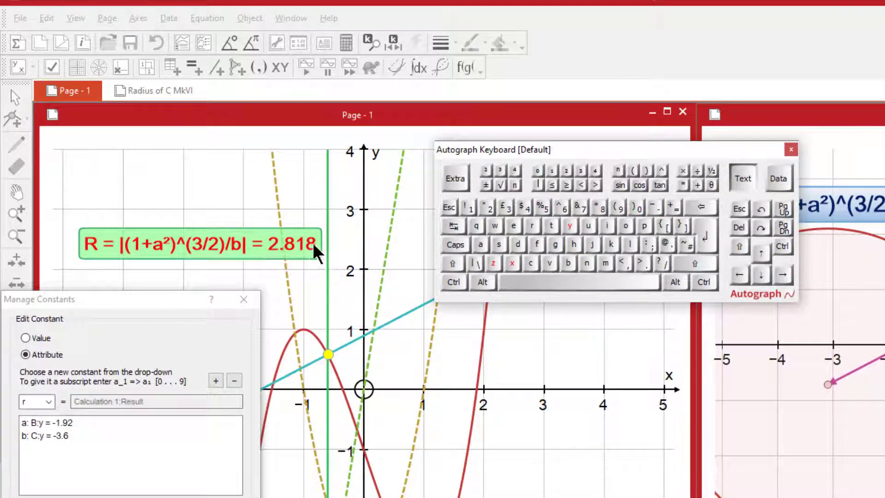
drag(188, 300, 262, 207)
click(289, 287)
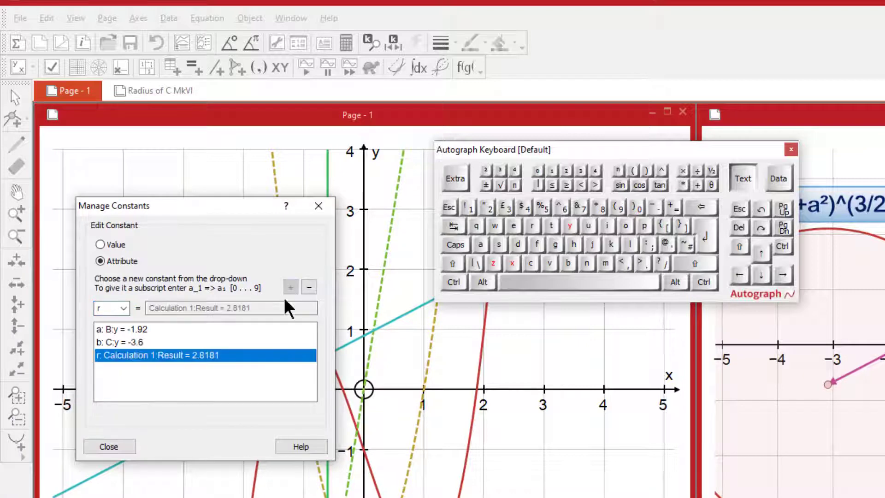
click(103, 445)
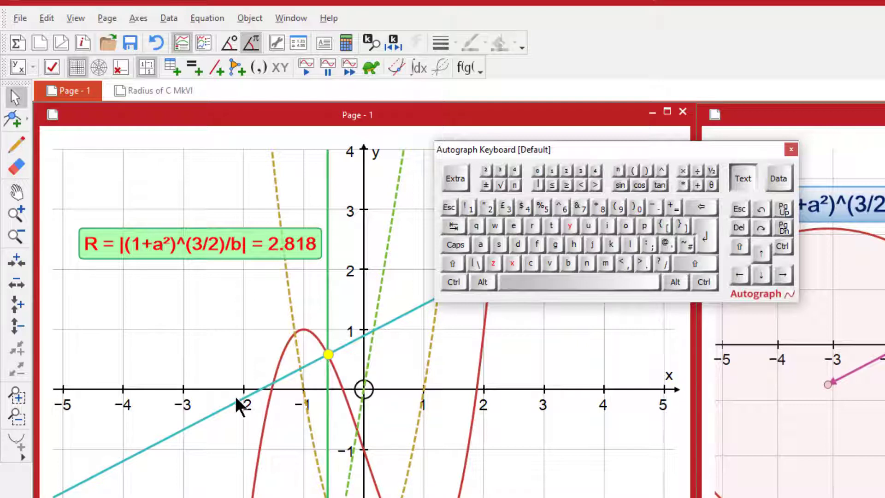
Step: Attach a point to the normal line at about x = −2.7 and return to selection mode
click(23, 120)
click(40, 125)
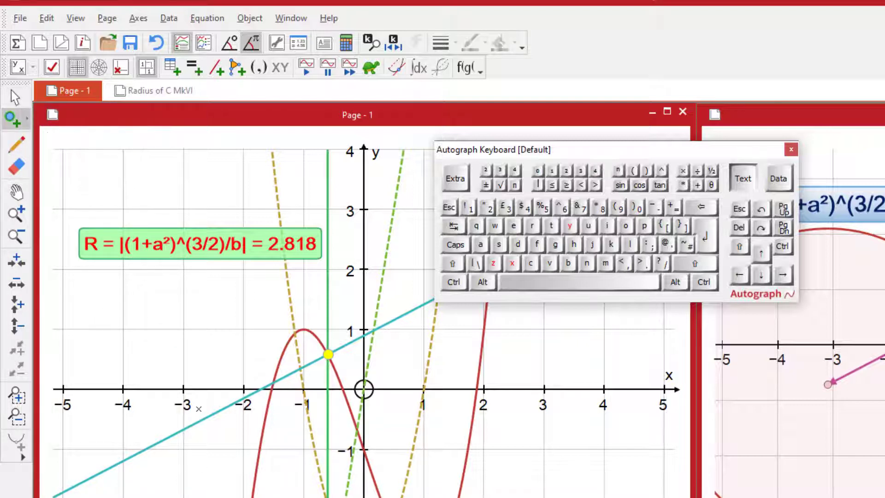
click(200, 420)
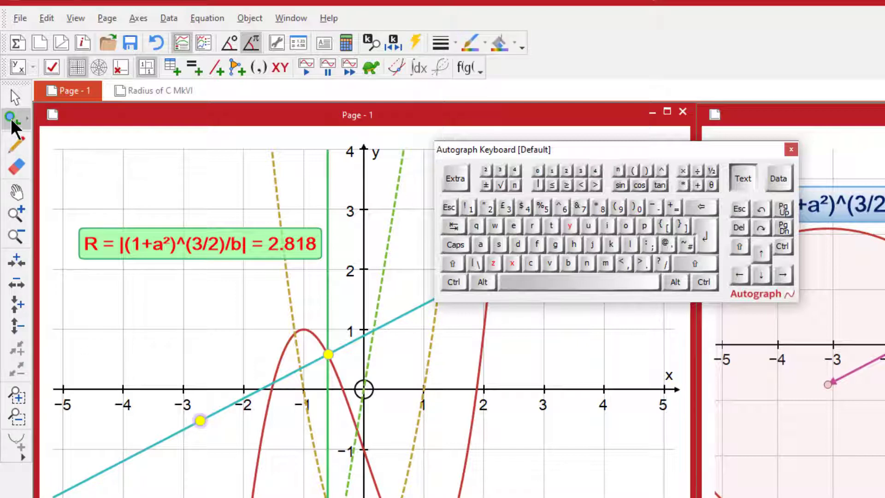
click(15, 97)
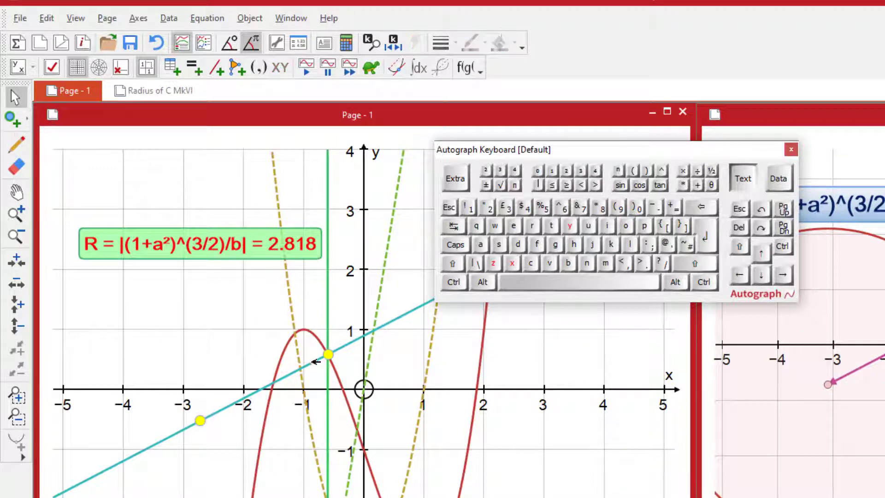
Step: Create a vector from the point on the cubic to the attached point on the normal line
click(327, 354)
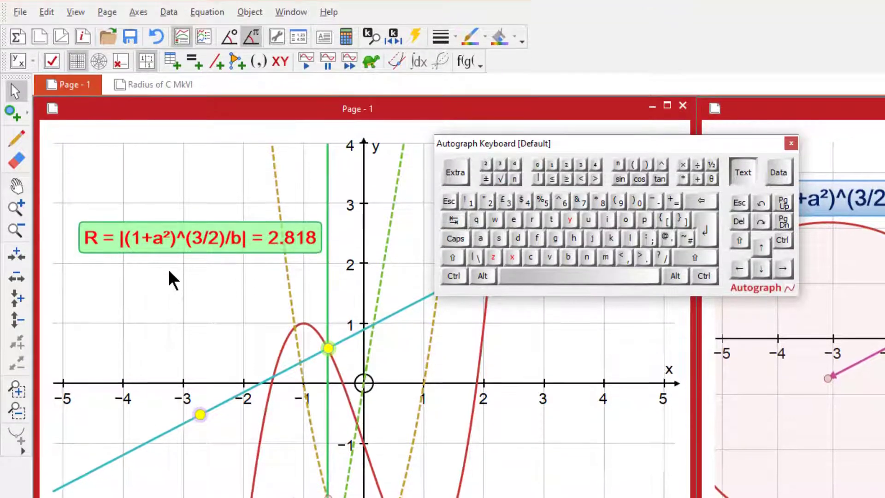
right_click(170, 276)
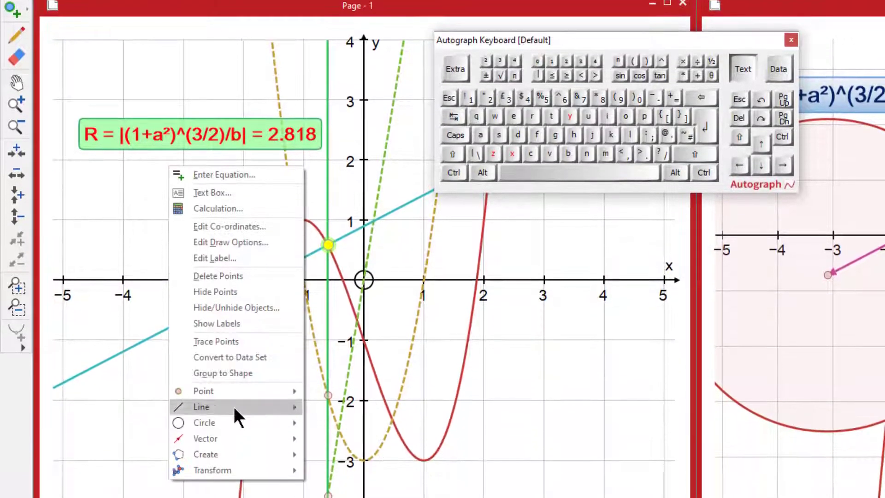
mouse_move(239, 461)
click(360, 440)
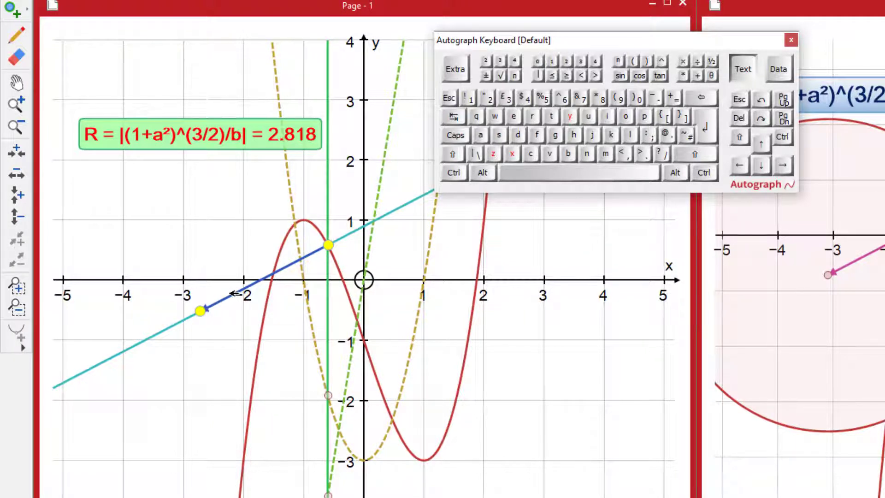
Step: Create a unit vector along the normal, starting at the point on the cubic
click(261, 286)
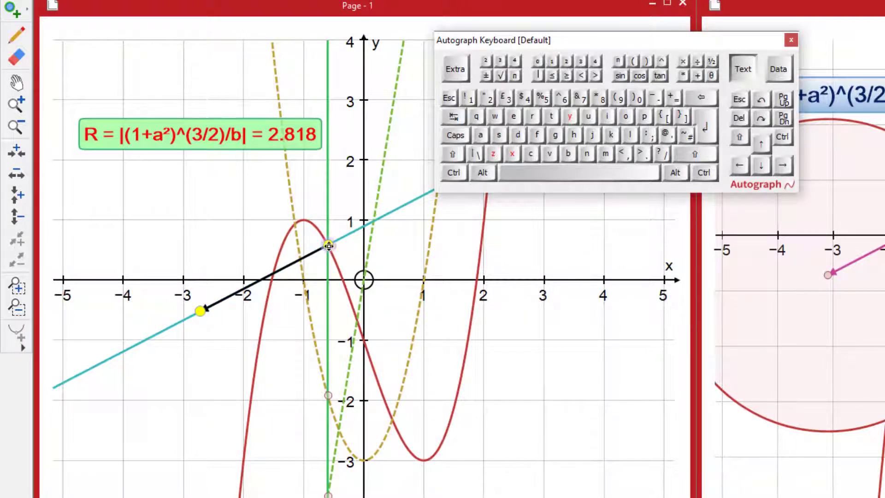
right_click(444, 241)
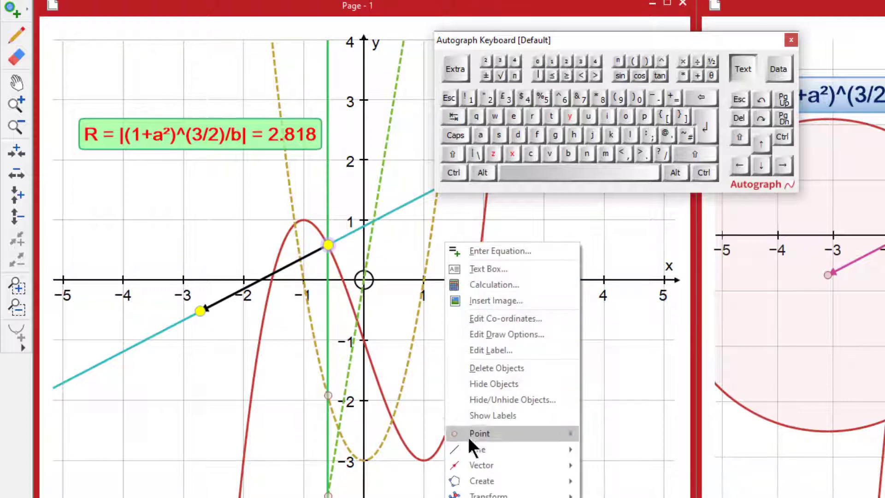
mouse_move(485, 465)
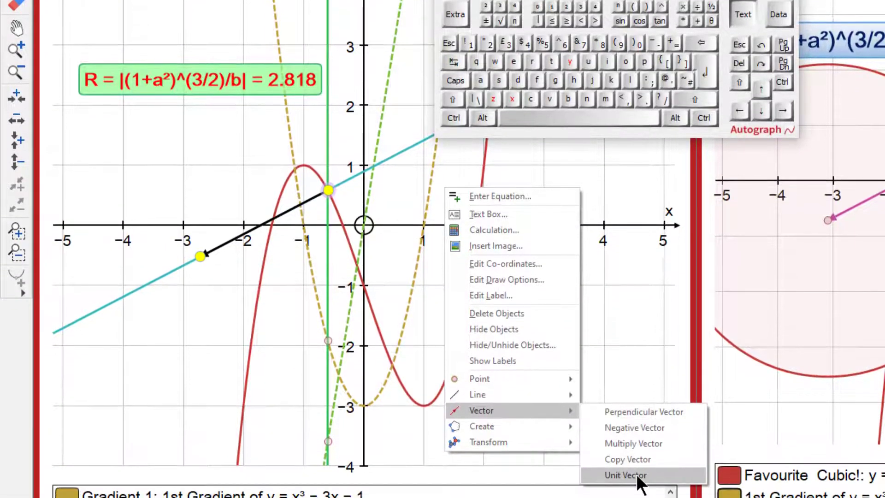
click(627, 483)
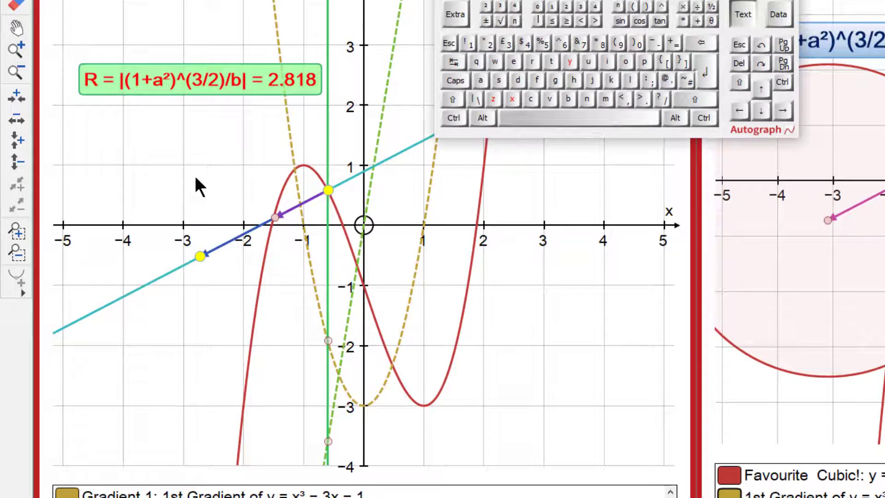
Step: Hide the original long vector, its end point and the normal line
click(235, 205)
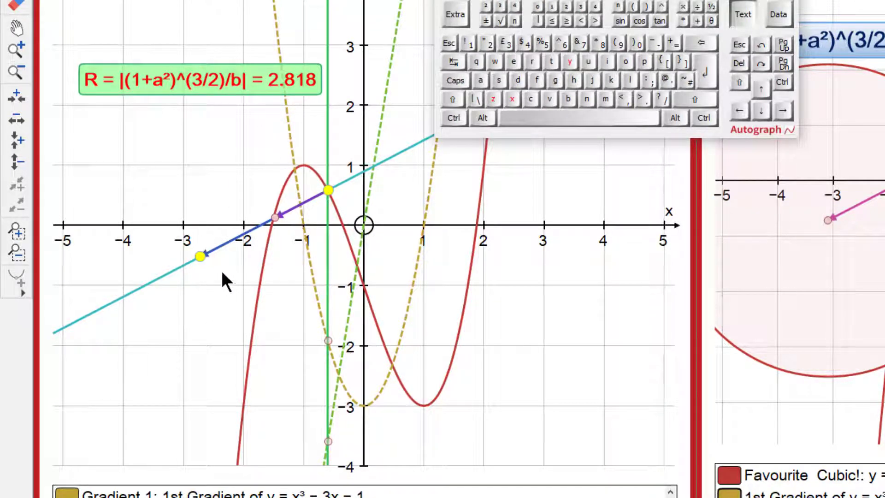
click(215, 249)
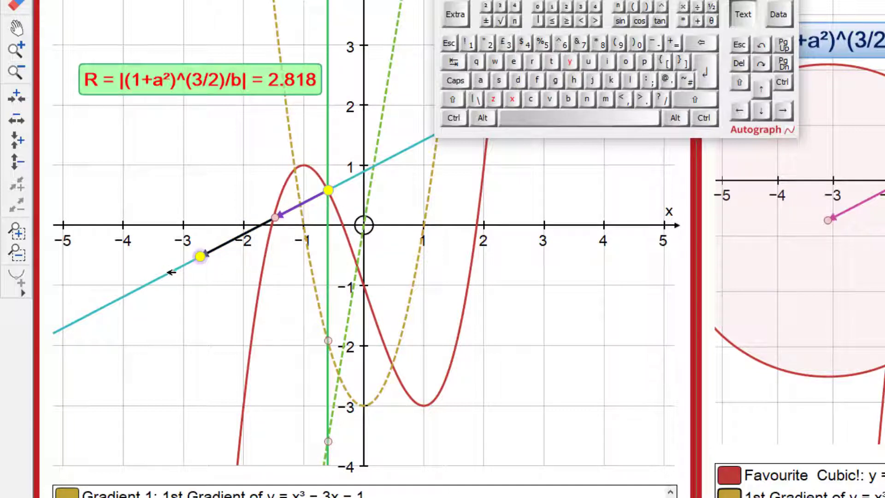
click(171, 272)
right_click(159, 147)
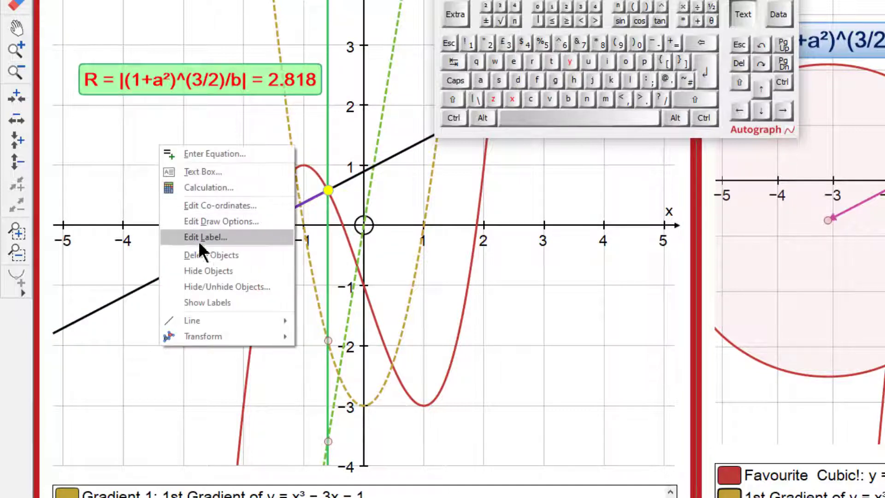
click(220, 272)
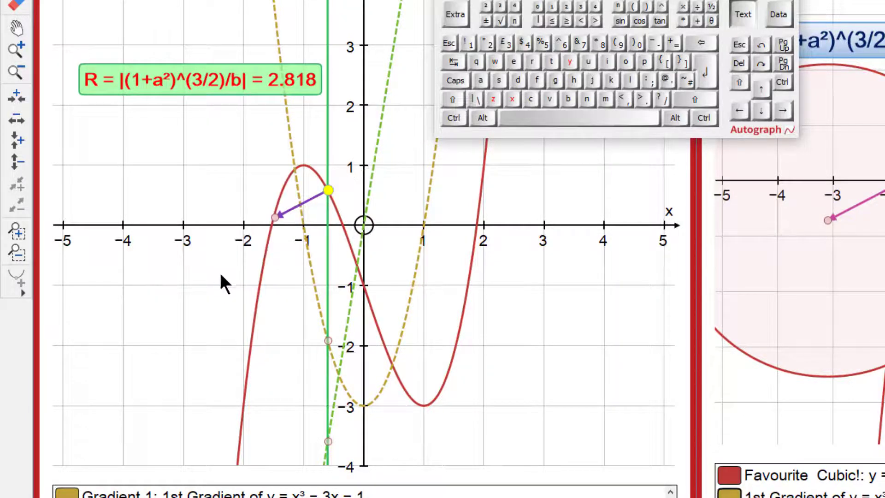
Step: Move the point on the cubic to about x = −0.5 and multiply the unit vector by a factor of r
click(310, 201)
drag(328, 191, 334, 218)
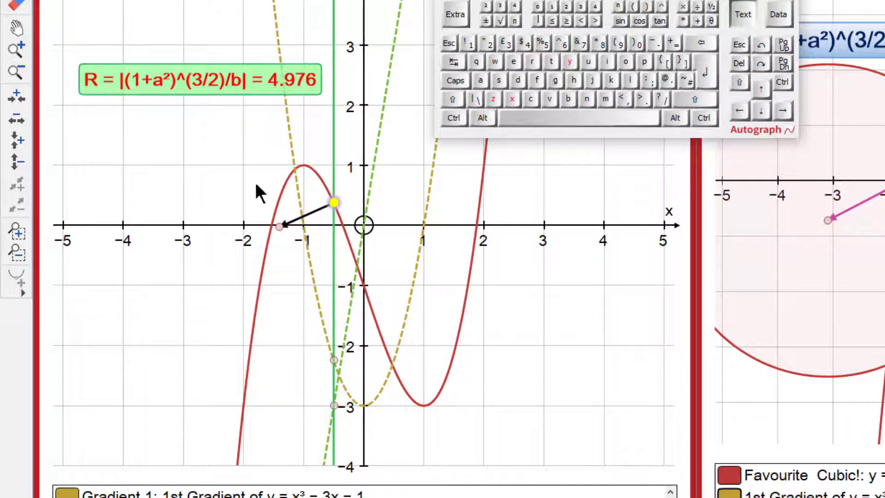
click(318, 210)
right_click(118, 120)
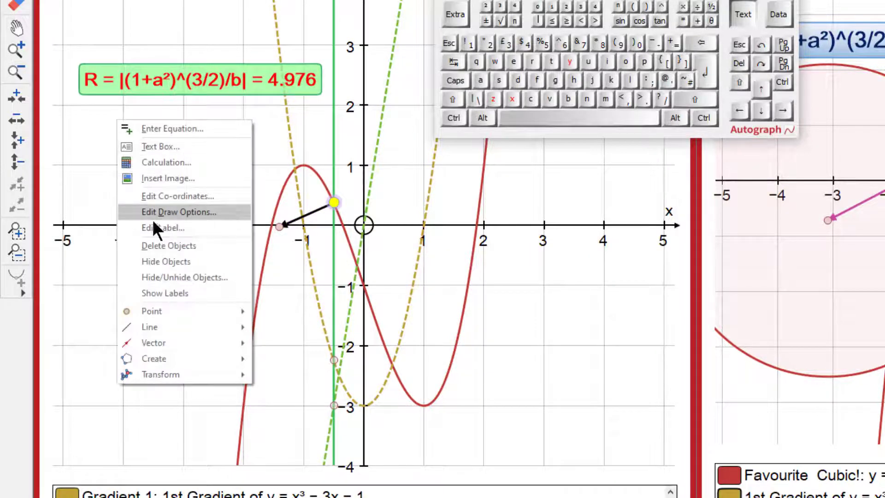
mouse_move(184, 359)
mouse_move(189, 344)
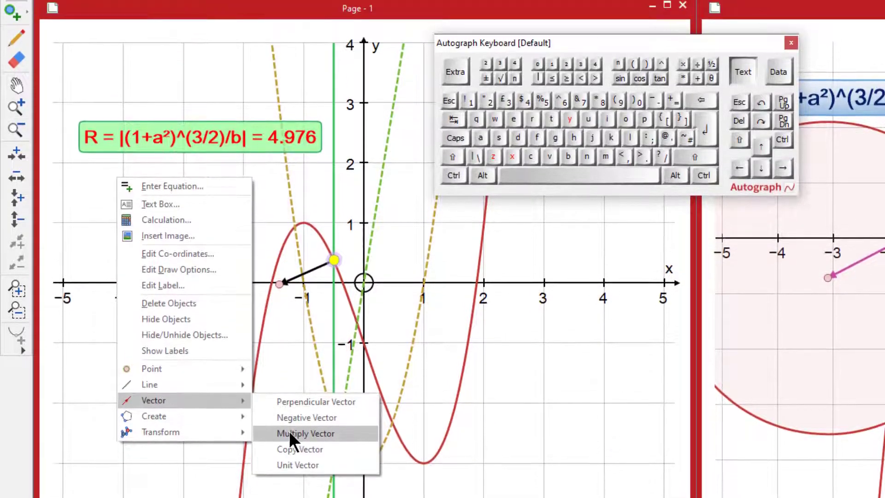
click(289, 434)
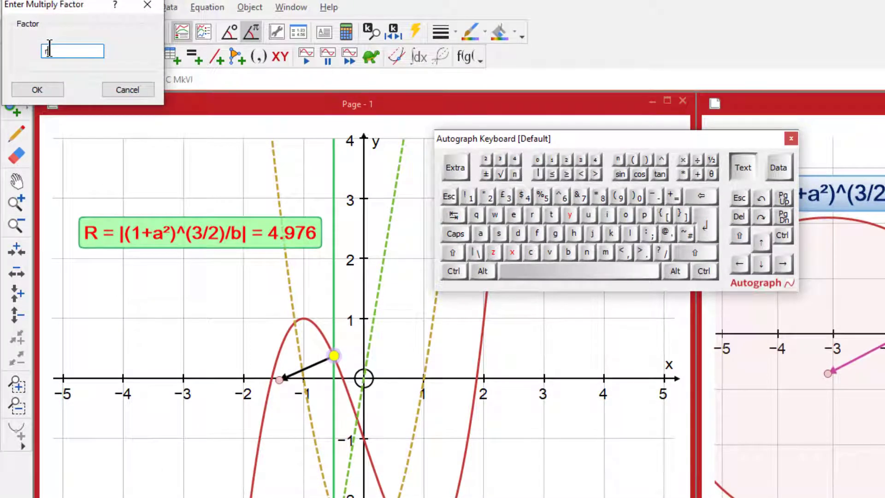
click(37, 85)
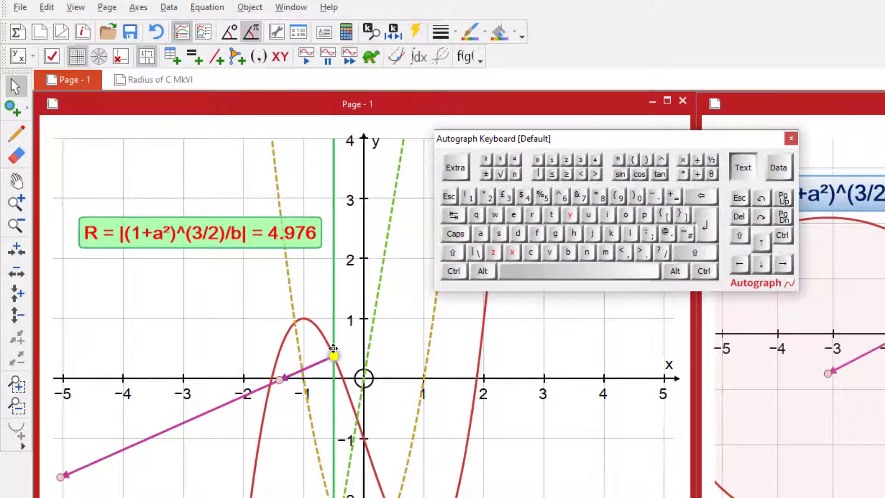
Step: Examine R and the scaled vector with the point at about x = −1.9, 0 and 0.1, returning it to −0.5
drag(333, 349, 248, 413)
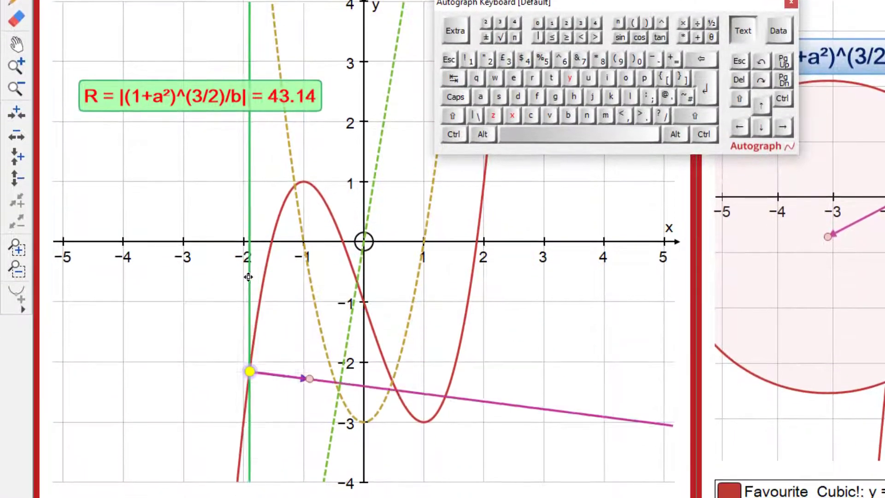
drag(248, 277, 331, 229)
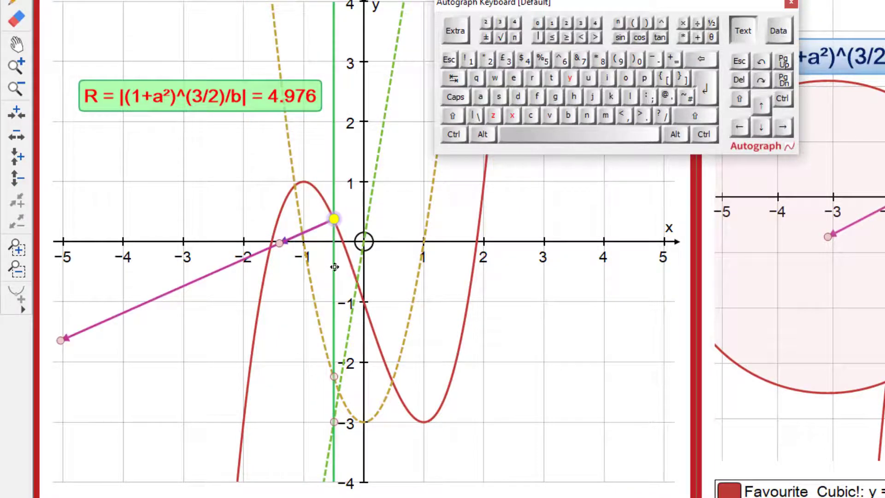
drag(334, 266, 362, 287)
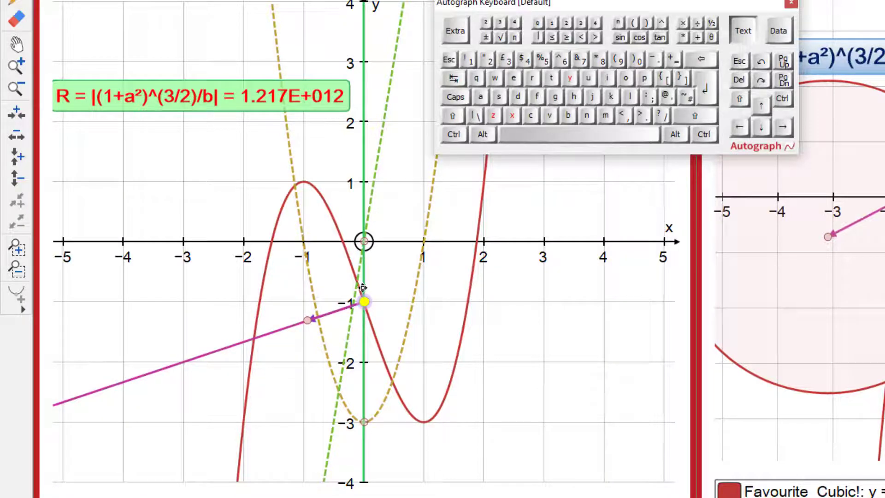
drag(364, 291, 371, 344)
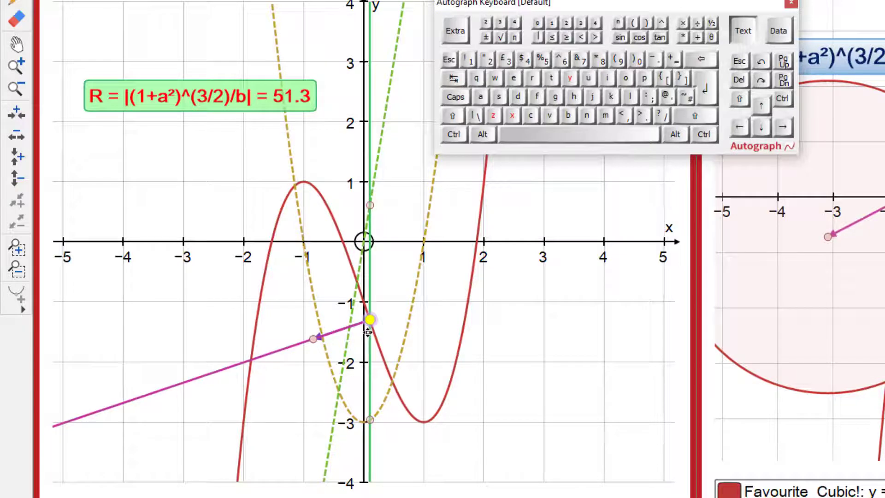
drag(367, 330, 363, 319)
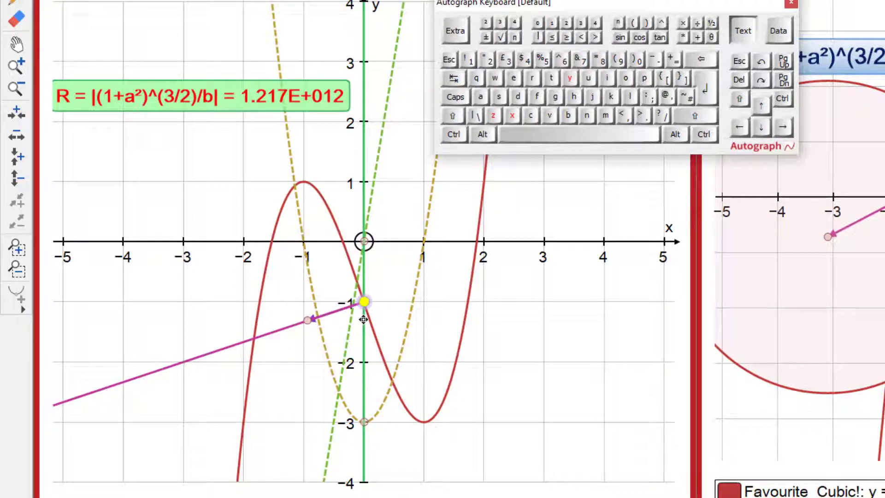
key(Left)
key(Left)
key(Left)
key(Left)
key(Left)
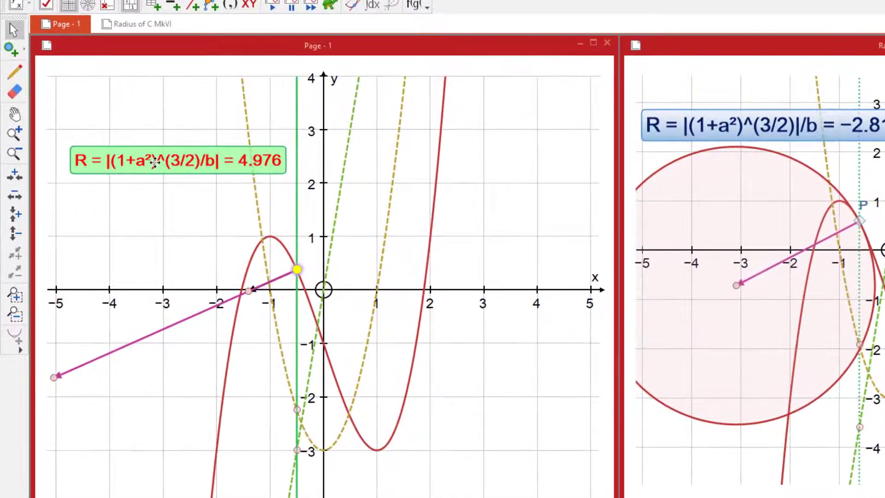
Step: Change the formula of the radius calculation to |(1+a²)^(3/2)|/b so only the numerator is inside the modulus
click(155, 162)
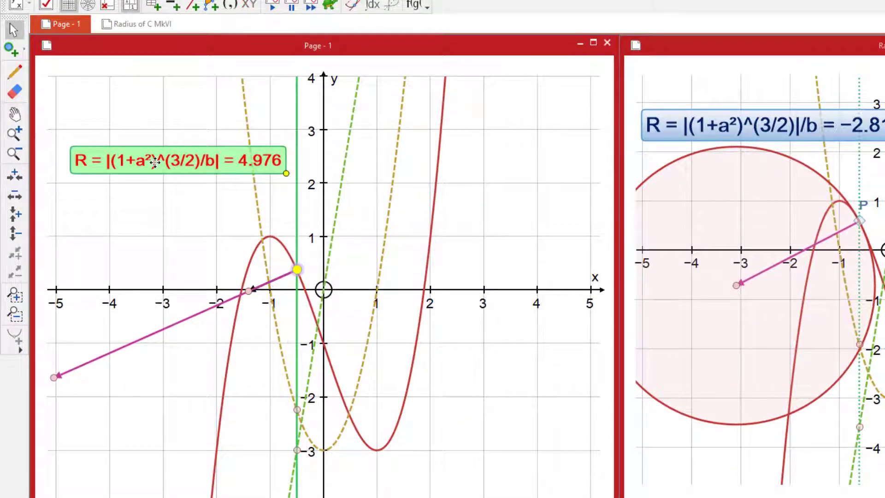
double_click(155, 162)
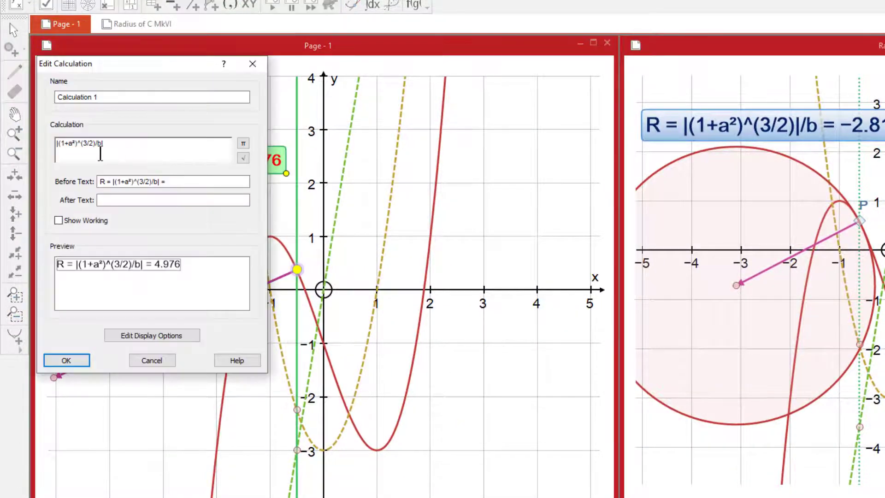
key(BackSpace)
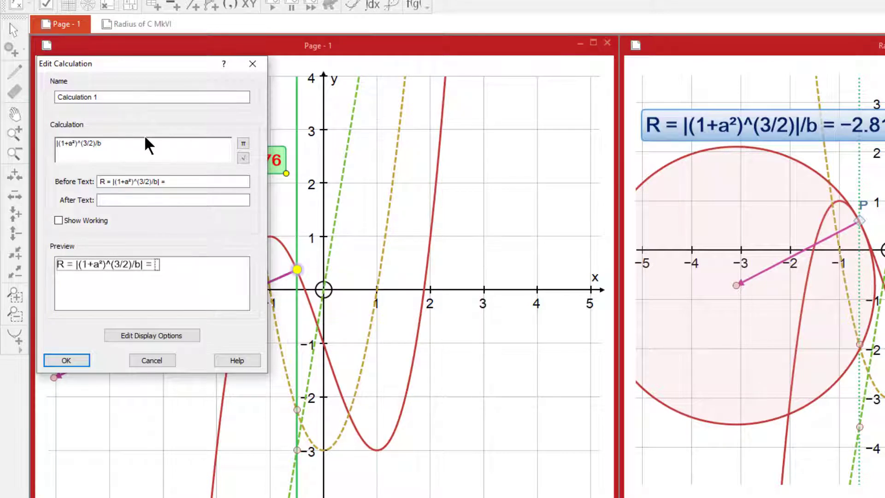
key(Left)
key(Left)
text(|)
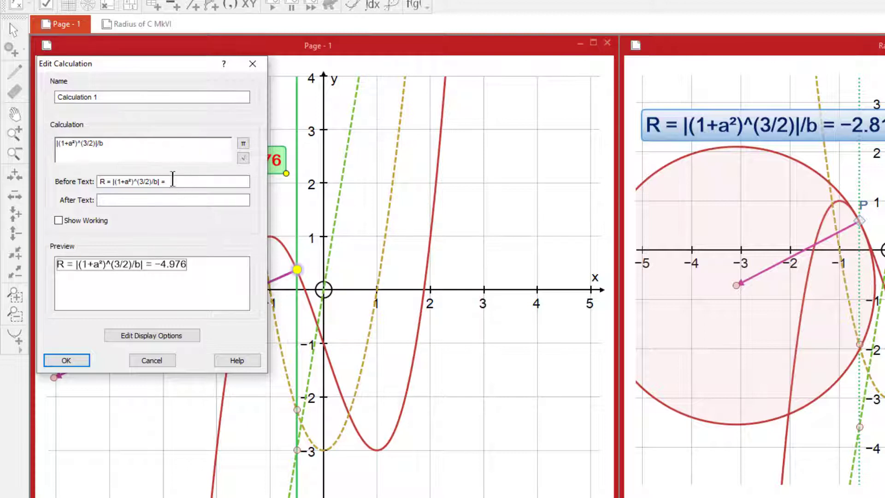
Step: Set the calculation's leading text to "R = |(1+a²)^(3/2)|/b =" and apply the edit
click(161, 181)
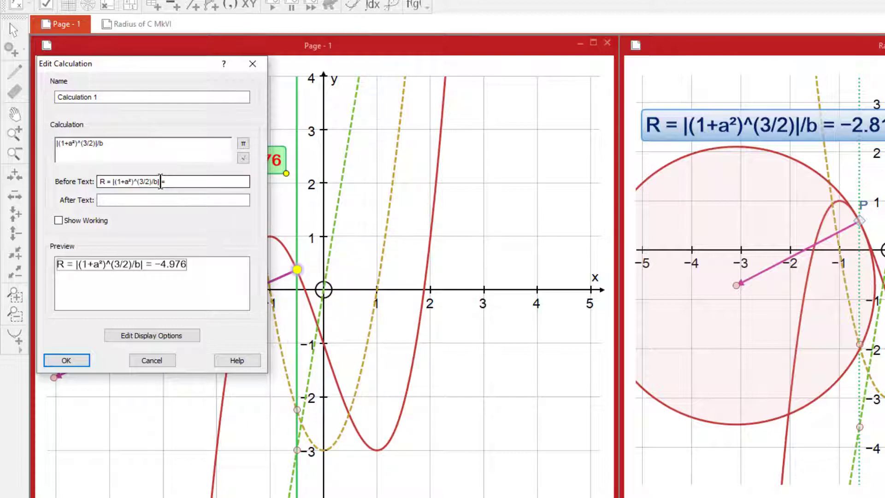
key(BackSpace)
key(Left)
key(Left)
text(|)
click(67, 360)
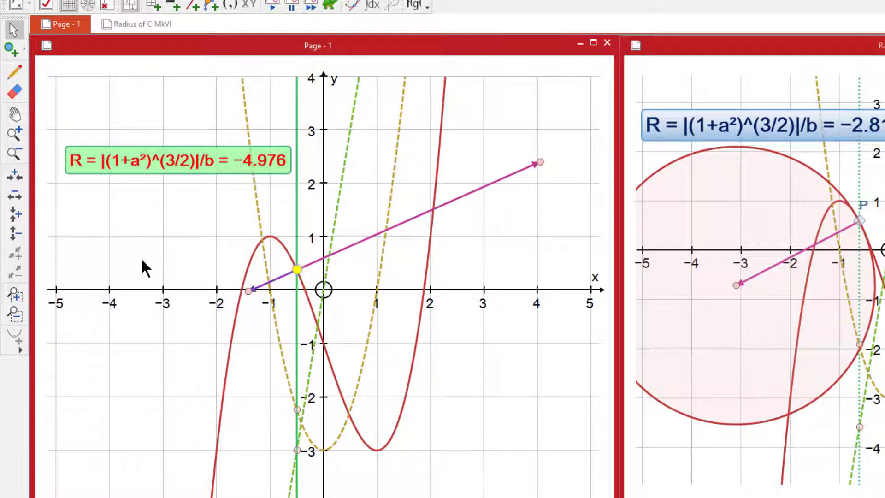
Step: Remove the short unit vector and its end point from the graph
click(259, 291)
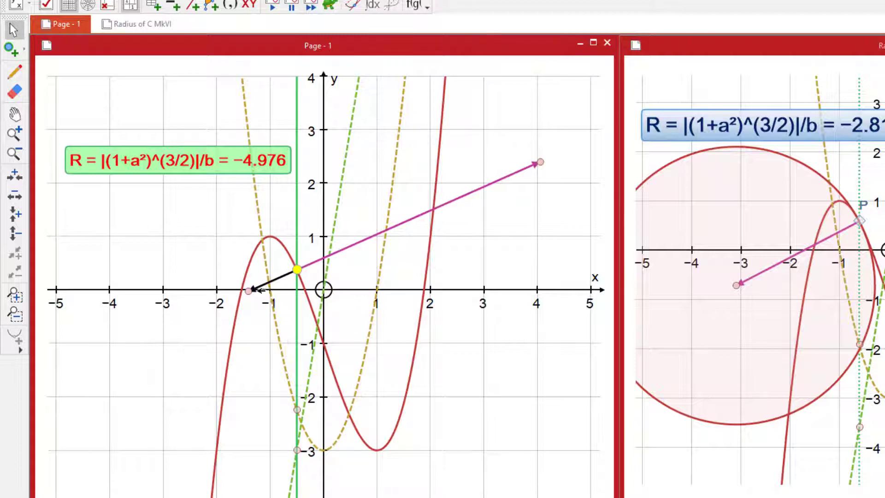
key(Delete)
drag(302, 272, 309, 252)
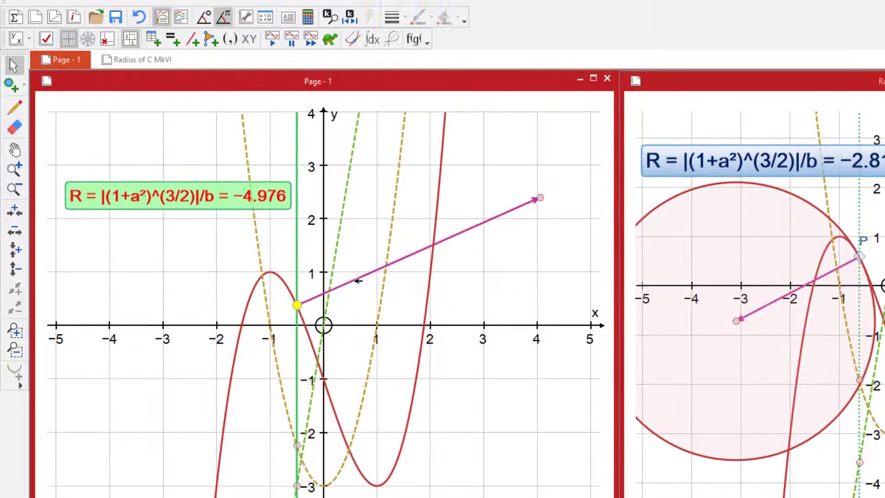
Step: Reverse the long scaled vector by setting its multiply factor to −r, and deselect it
double_click(360, 242)
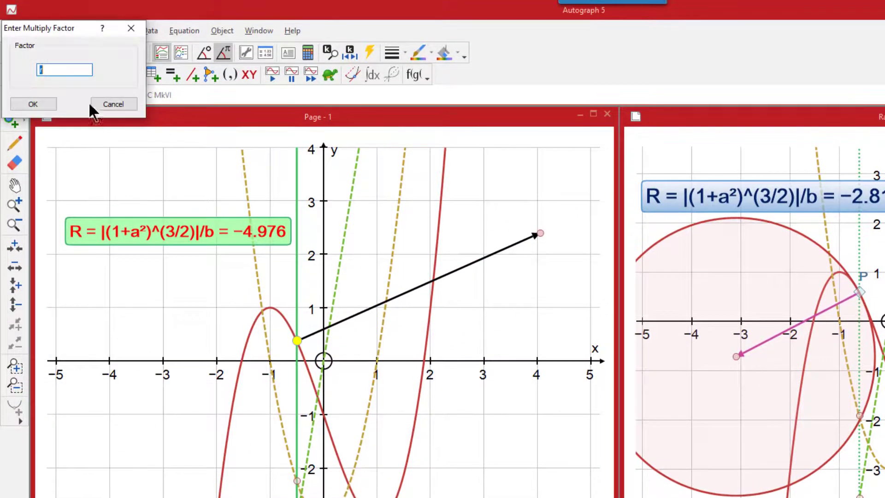
click(60, 71)
text(-1)
click(33, 104)
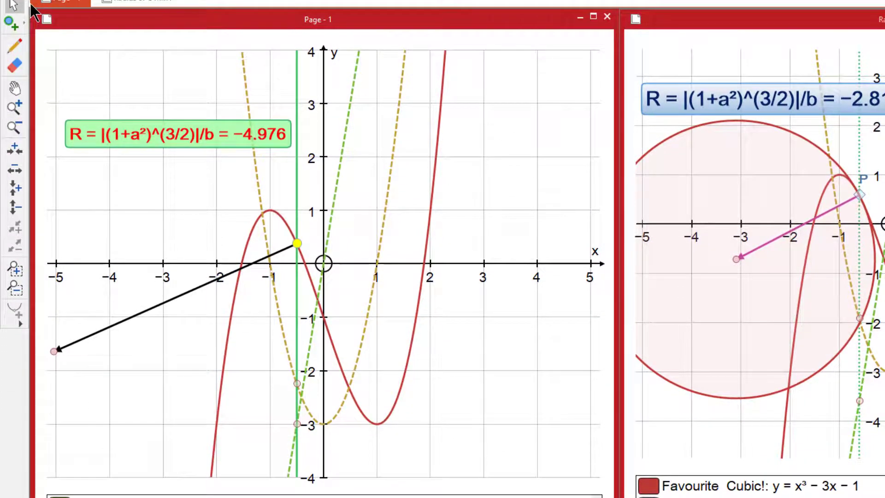
click(150, 207)
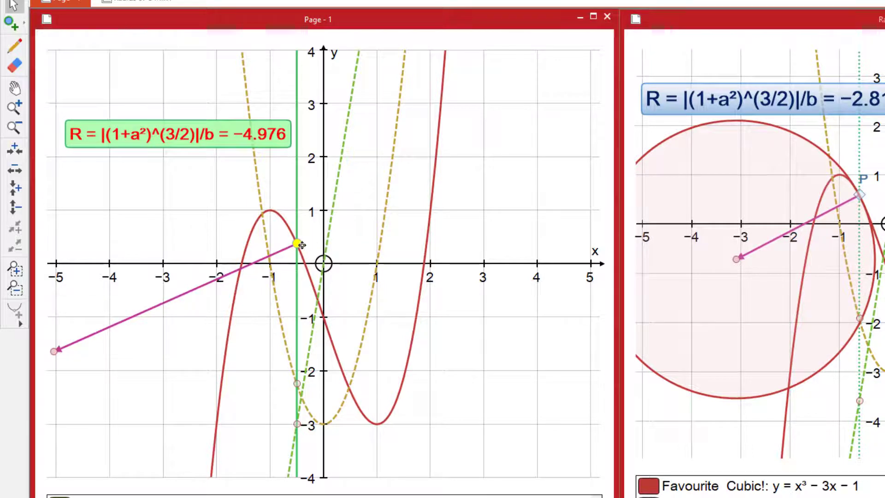
Step: Draw a circle centred on the vector's tip through the curve point at about x = −0.7, and test it by moving that point along the cubic
drag(298, 243, 288, 207)
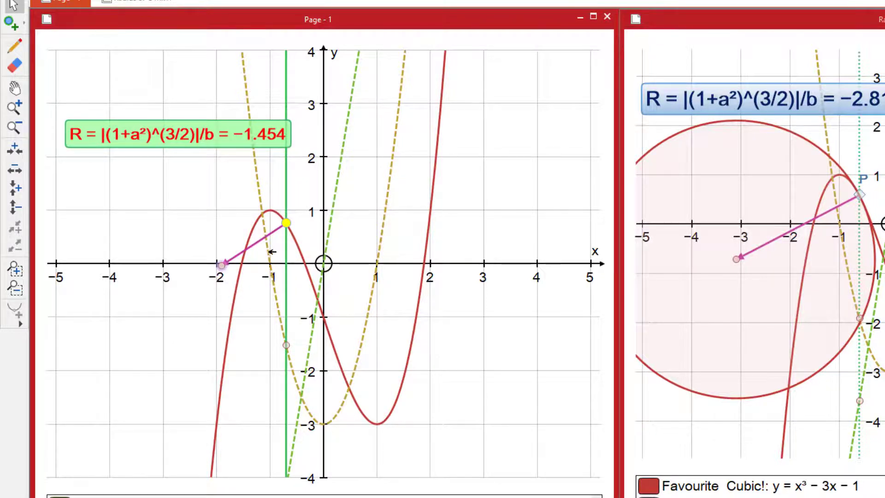
right_click(366, 185)
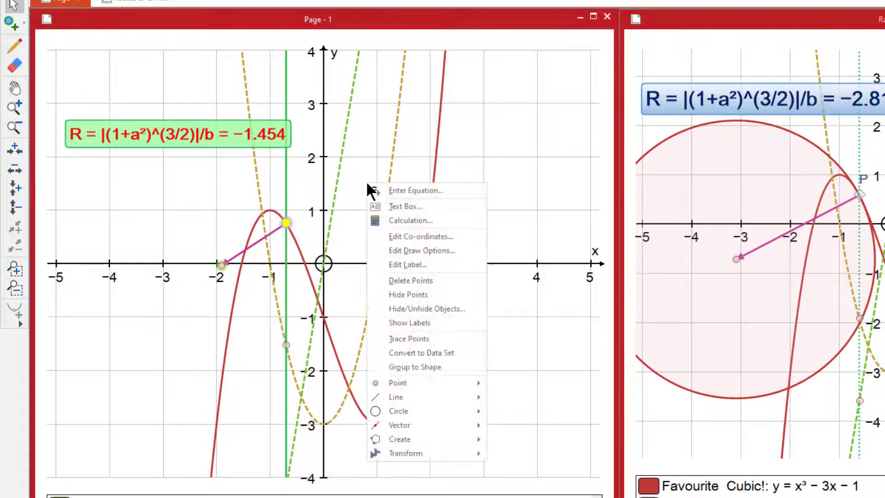
mouse_move(409, 410)
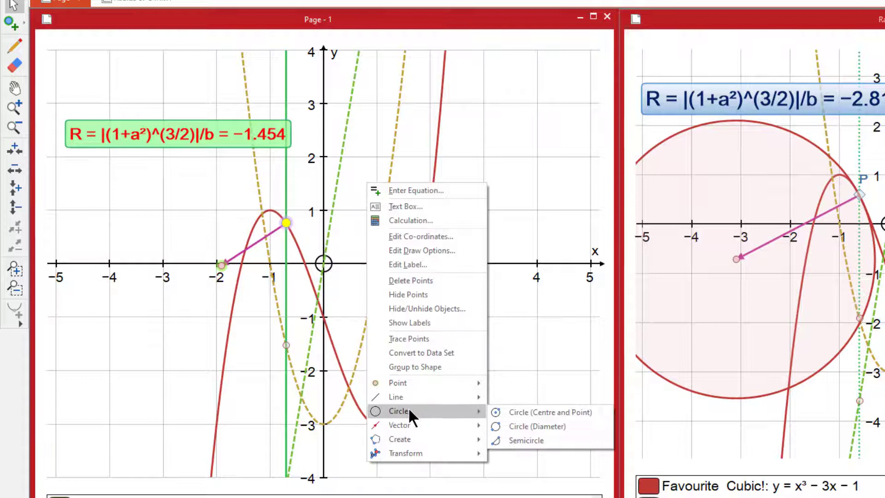
click(514, 409)
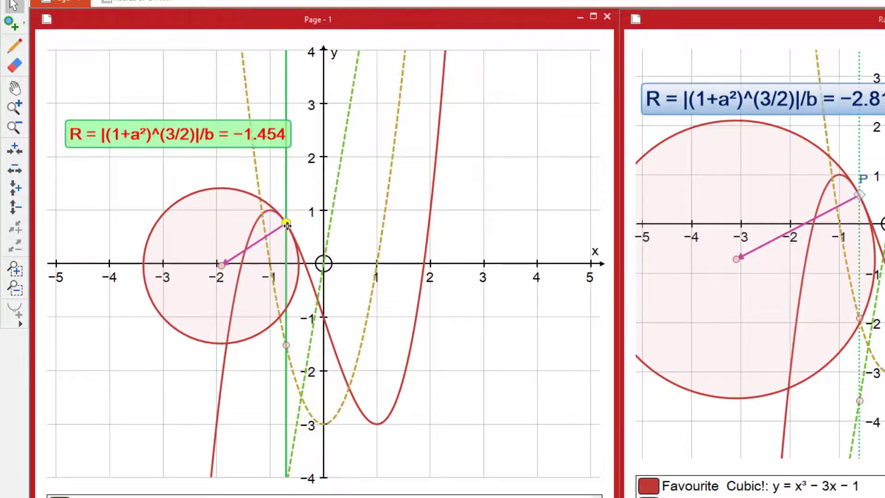
drag(288, 225, 404, 377)
drag(404, 336, 287, 202)
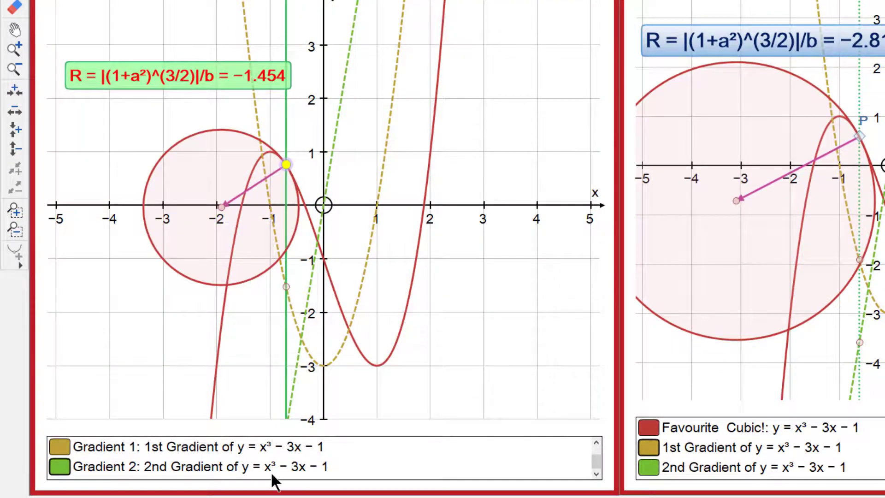
Step: Replace the cubic's equation with y = sin x and move the point along the new curve to about x = −0.5
scroll(271, 474, up, 1)
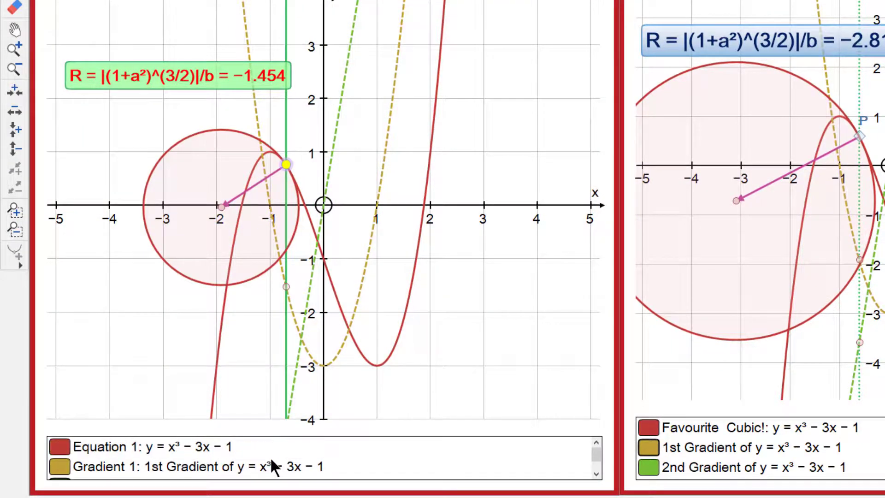
double_click(178, 447)
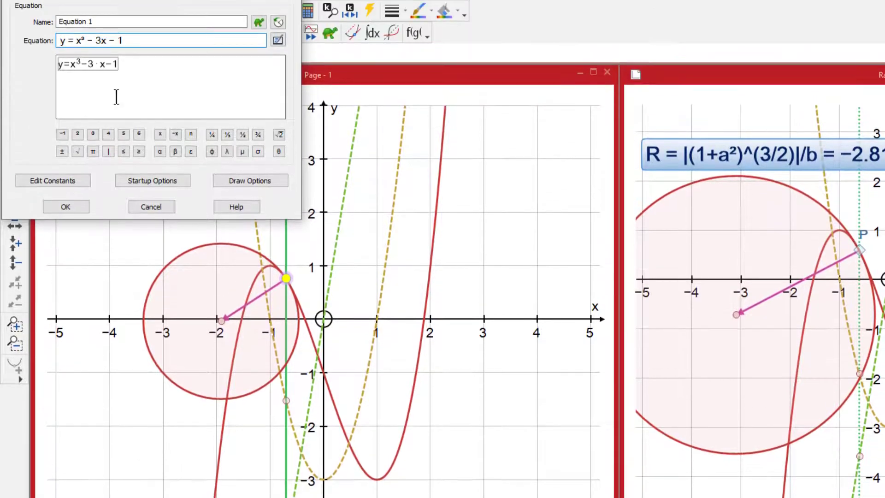
drag(132, 83, 78, 83)
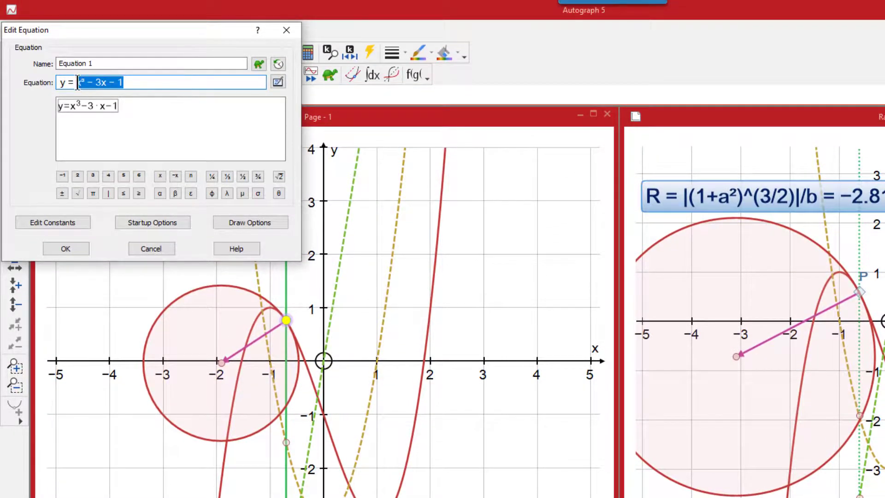
text(sinx)
key(Return)
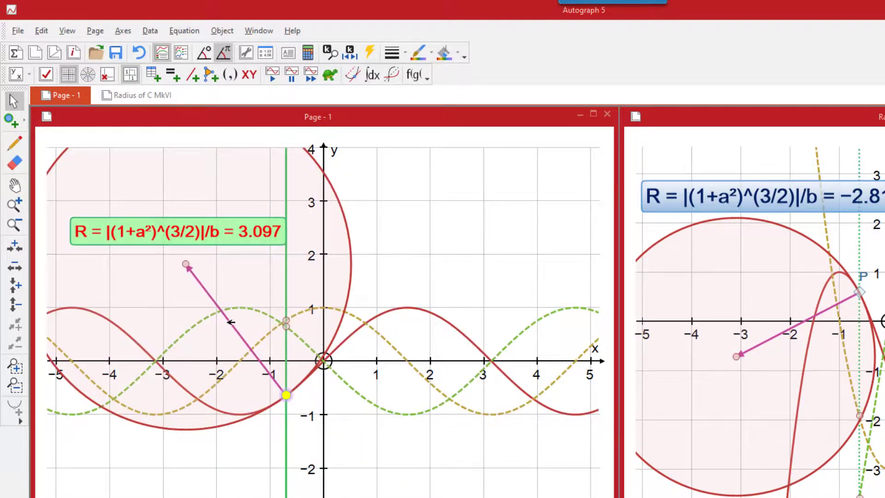
drag(281, 397, 324, 368)
drag(330, 364, 296, 384)
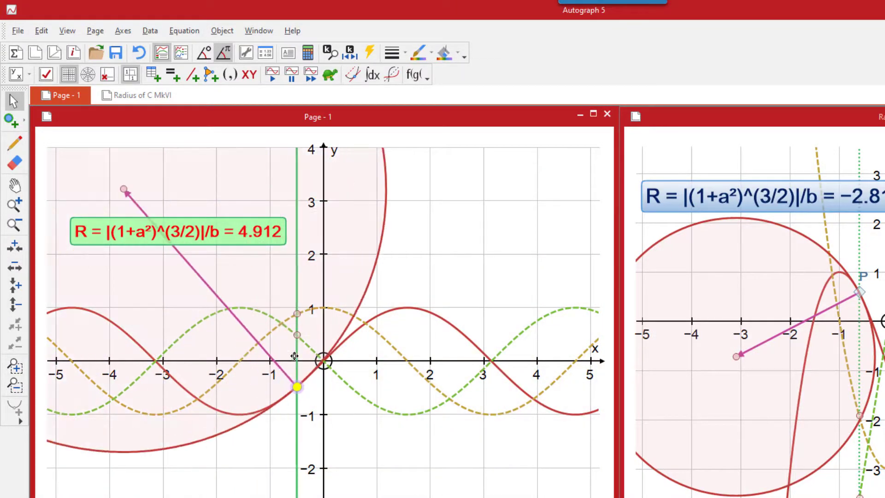